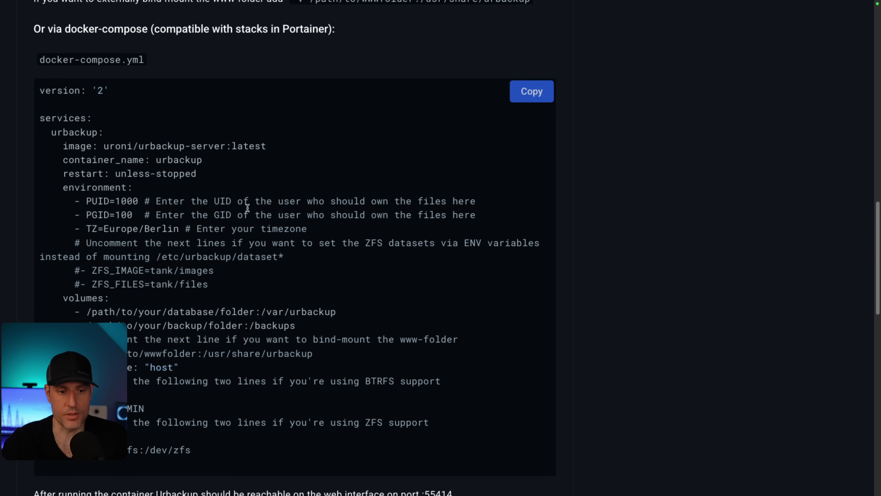
drag(133, 215, 85, 201)
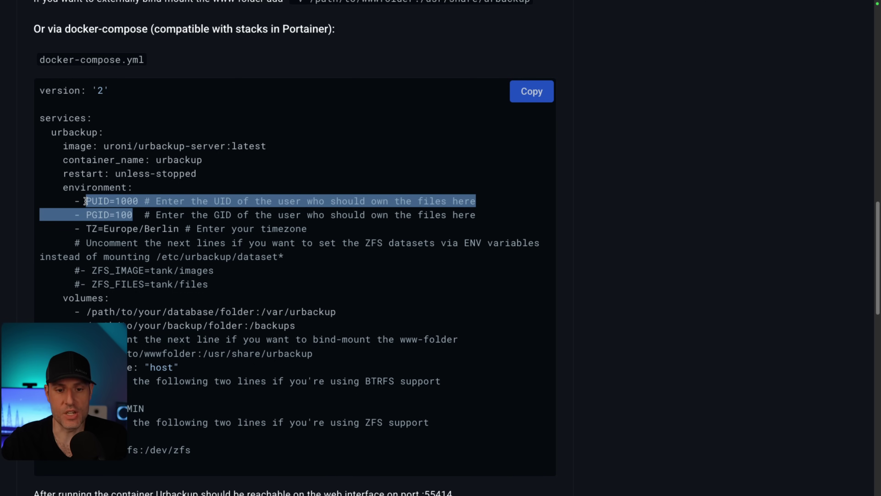
click(258, 203)
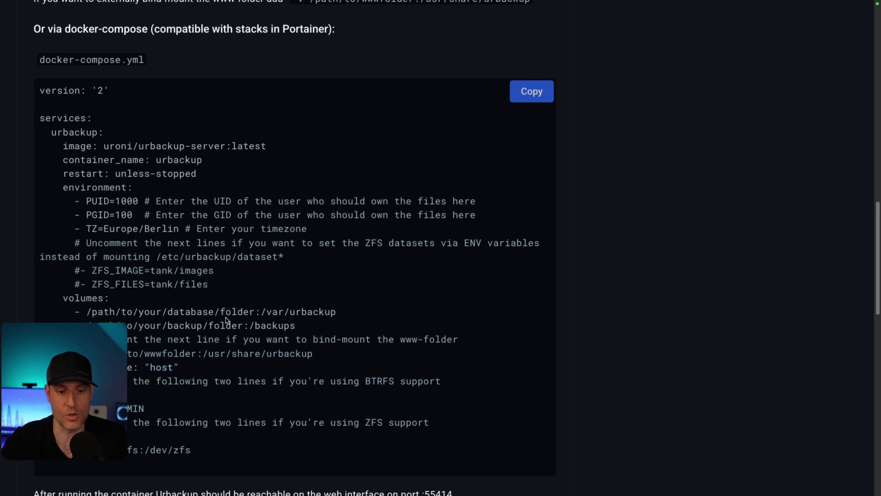
drag(243, 324, 104, 323)
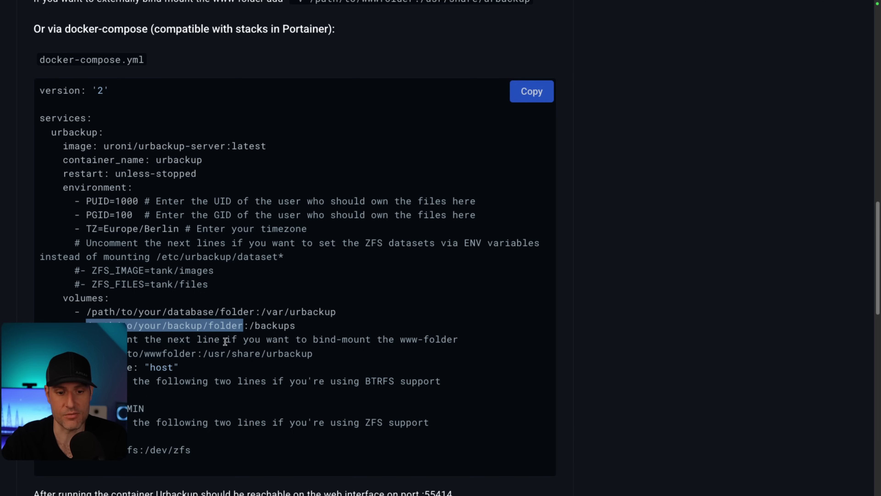
drag(249, 326, 295, 327)
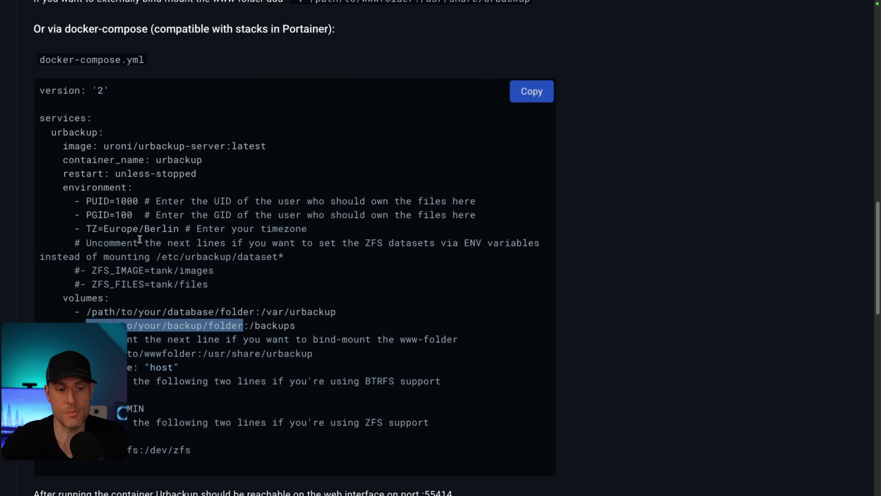
drag(137, 215, 87, 201)
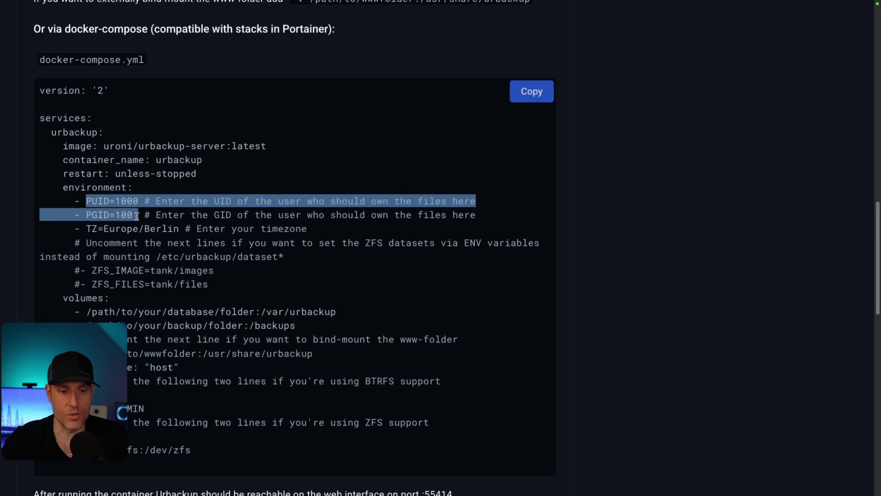
click(218, 286)
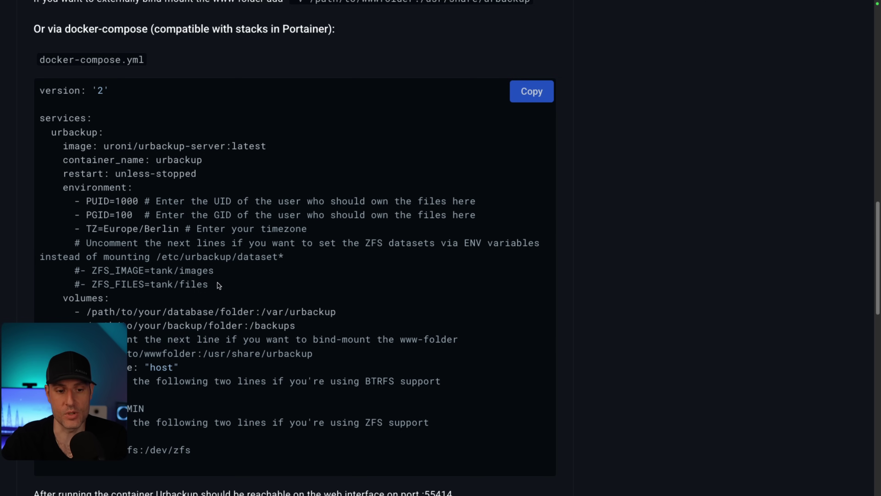
drag(218, 285, 85, 243)
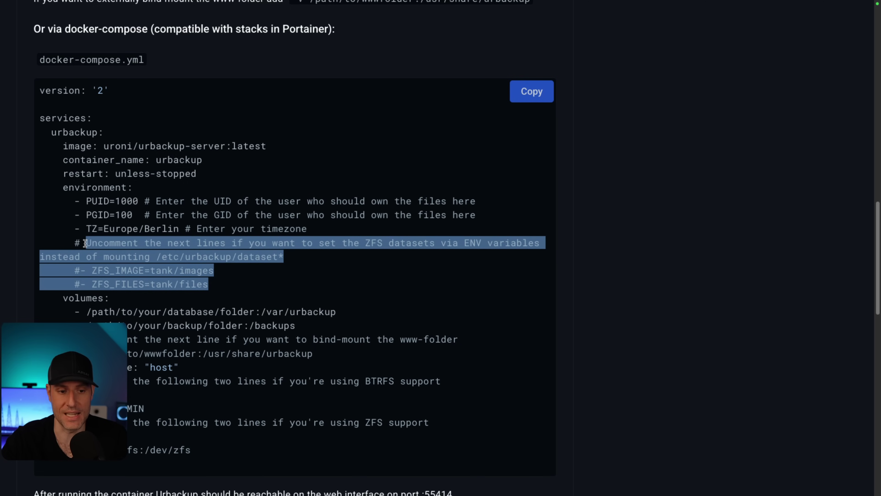
click(229, 270)
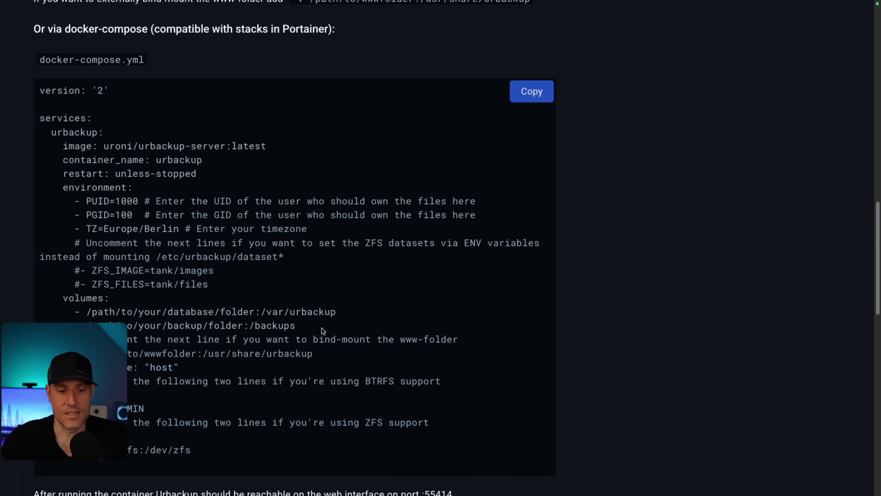
drag(322, 330, 86, 311)
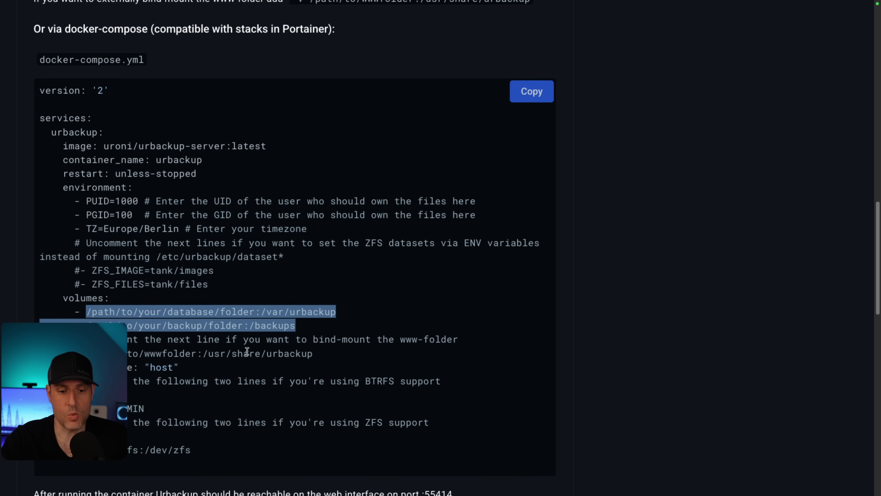
click(316, 357)
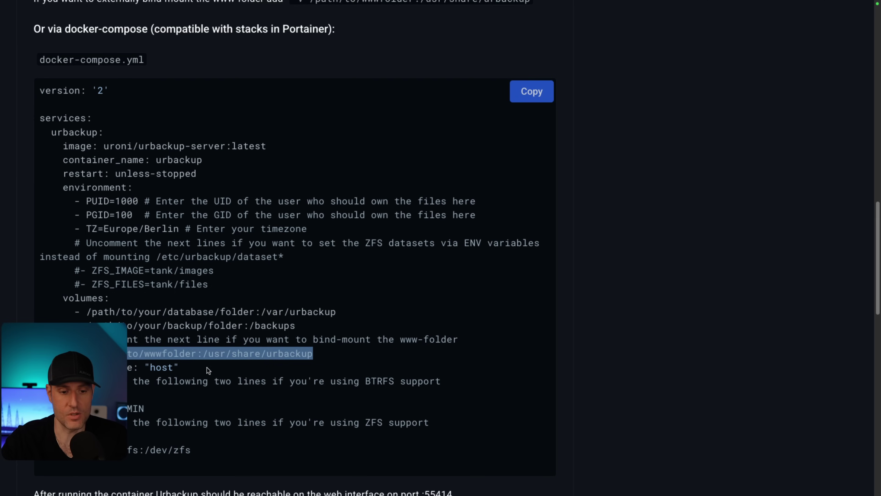
click(224, 343)
scroll(224, 343, down, 1)
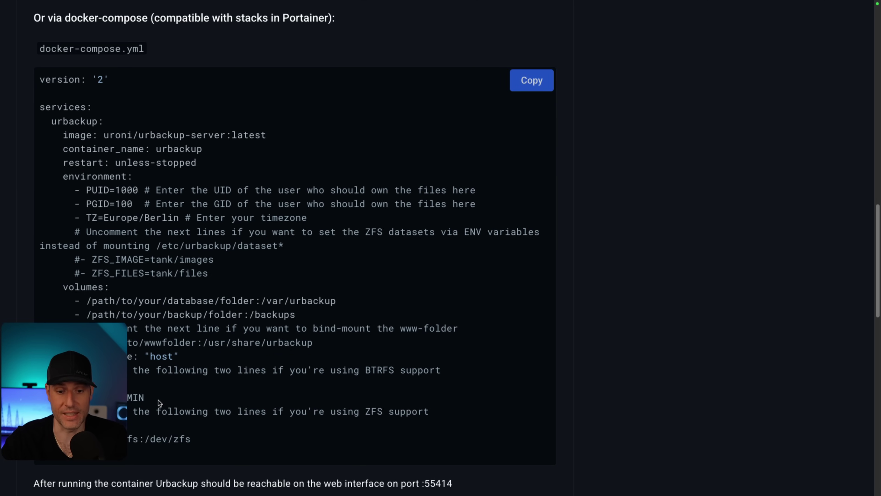
drag(159, 396, 38, 369)
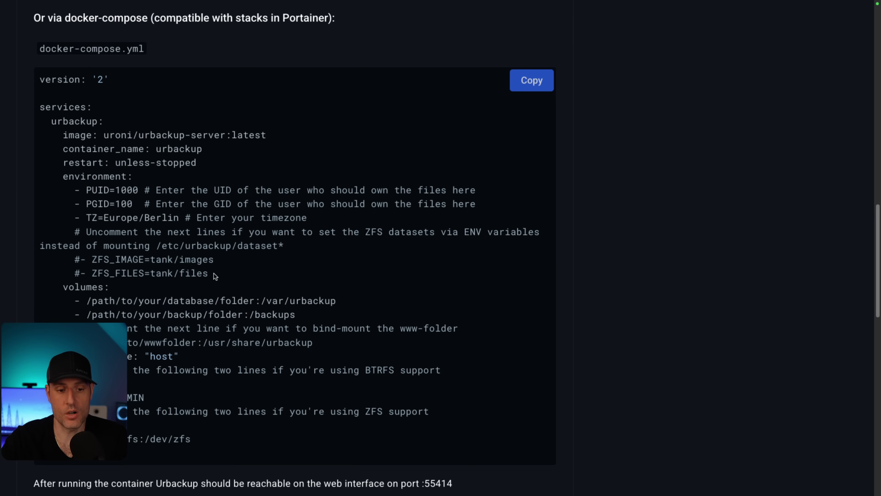
drag(206, 285, 66, 272)
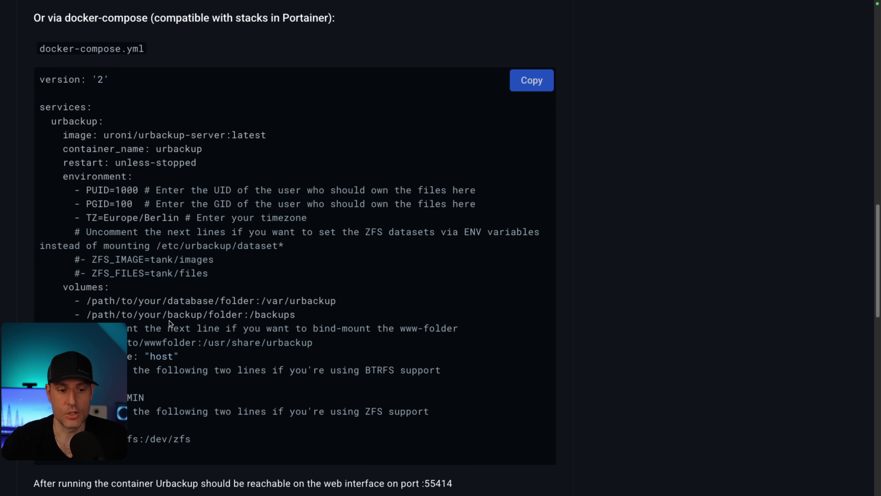
drag(243, 314, 90, 312)
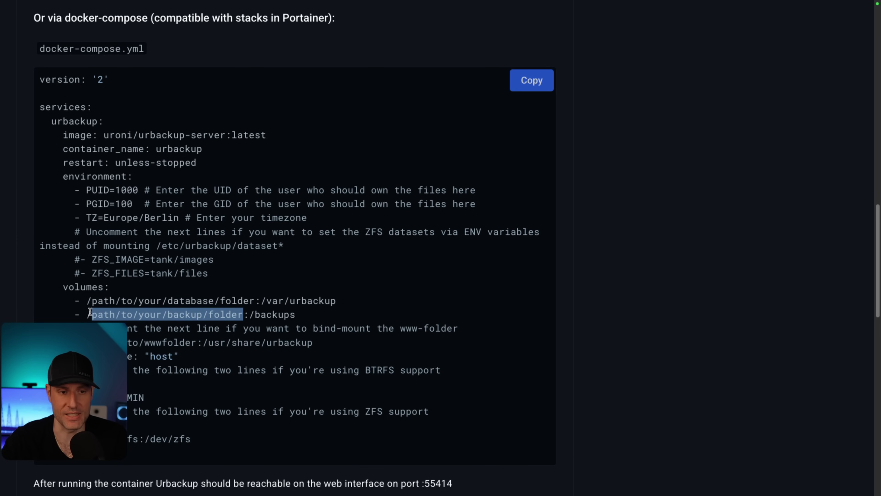
click(262, 314)
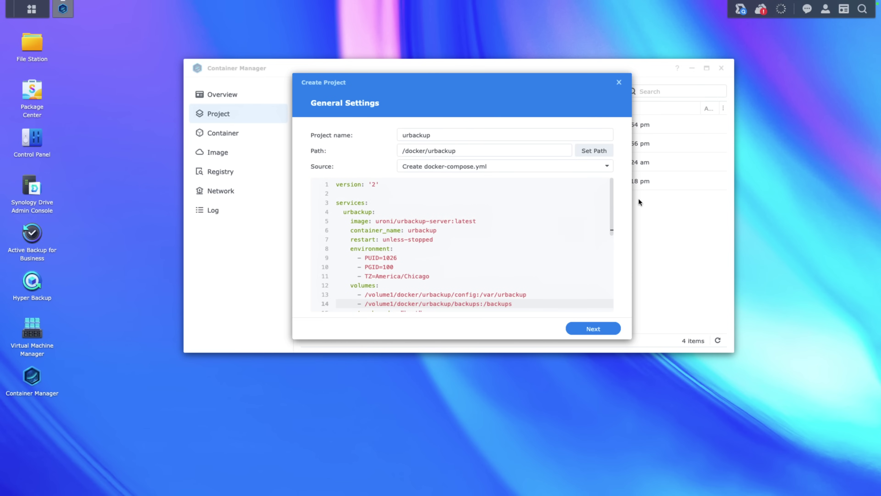
Adjust the text selection in the pasted urbackup docker-compose file in the editor.
drag(612, 189, 613, 216)
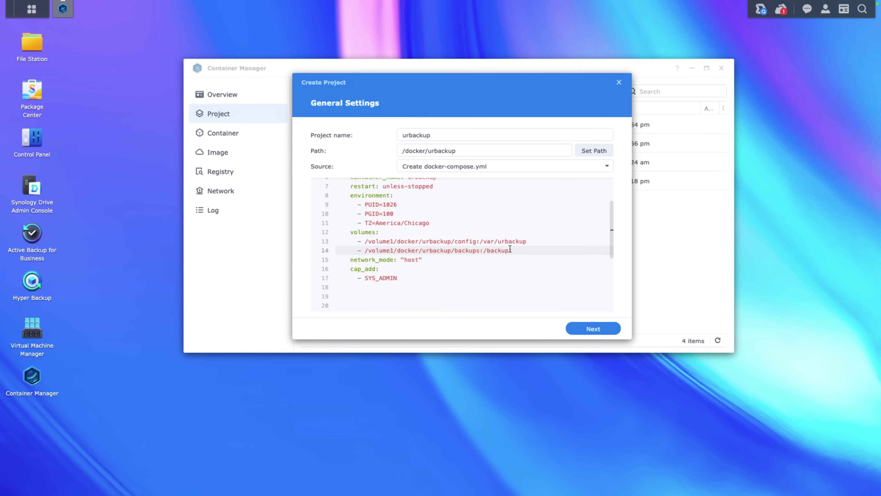
drag(517, 251, 329, 244)
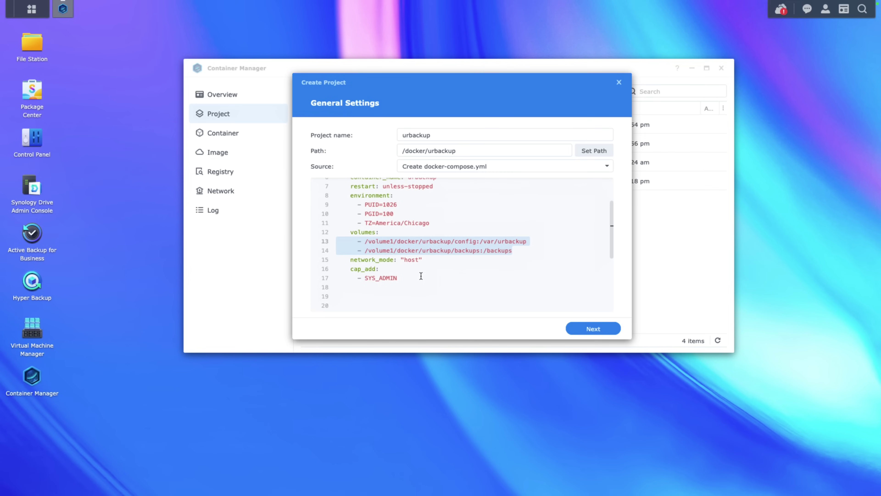
click(413, 279)
drag(414, 280, 402, 260)
click(487, 260)
scroll(486, 260, up, 3)
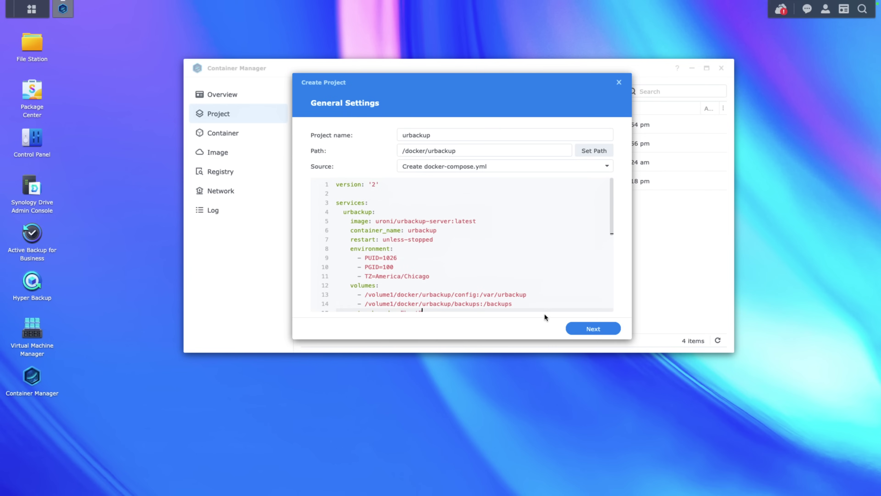
Step through the wizard and finish creating the urbackup project so it builds.
click(581, 329)
click(583, 331)
click(583, 331)
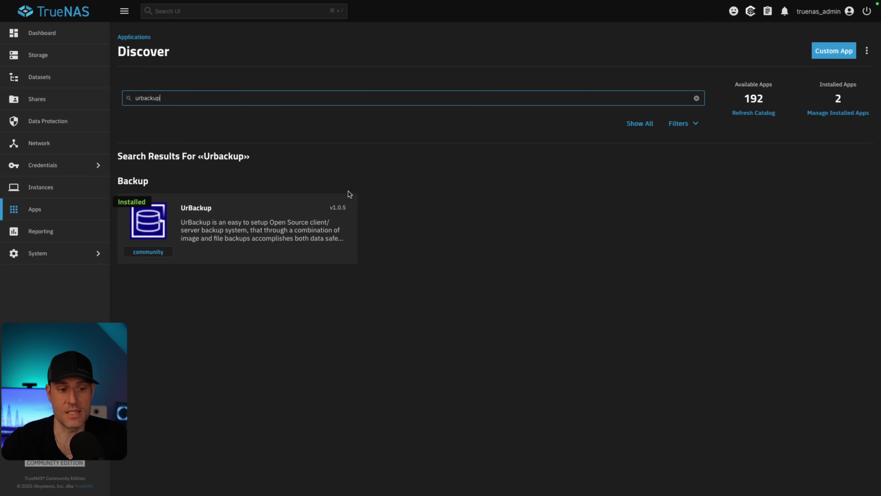
Open the UrBackup app details and scroll through the Install Another Instance form.
click(220, 228)
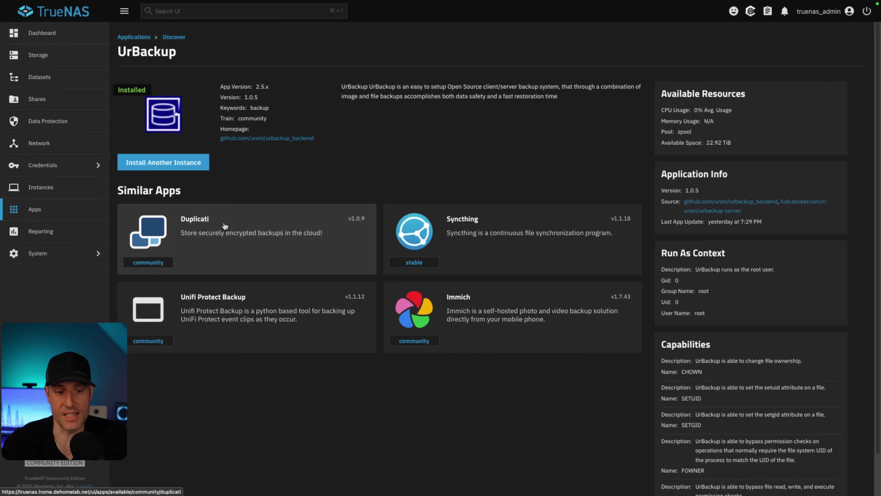
click(180, 165)
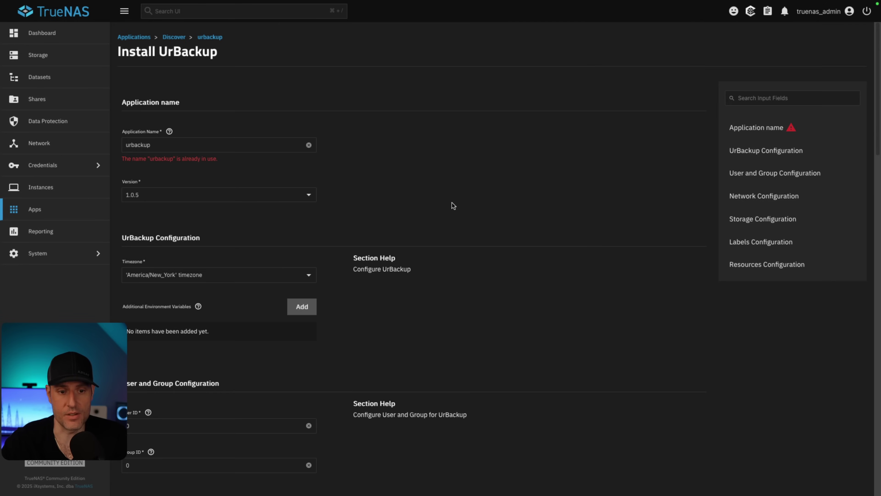
scroll(299, 229, down, 3)
scroll(302, 230, down, 20)
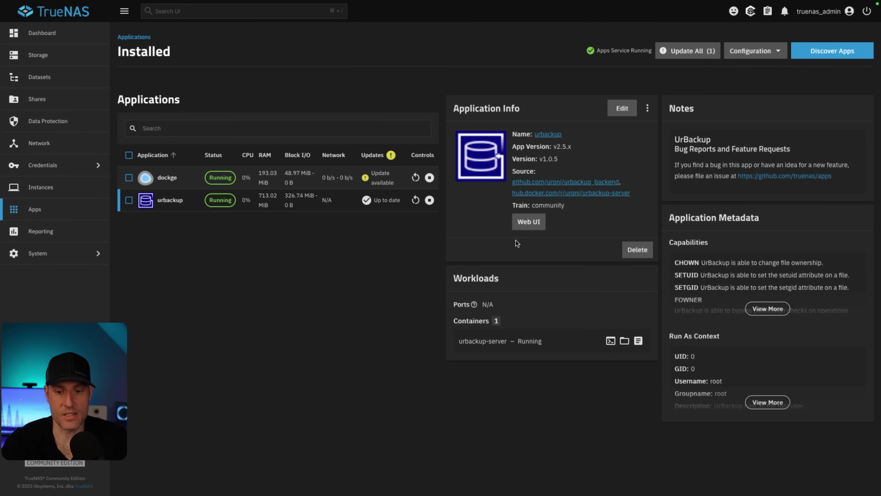
Log in to the UrBackup web interface with the account password, without saving it.
click(528, 222)
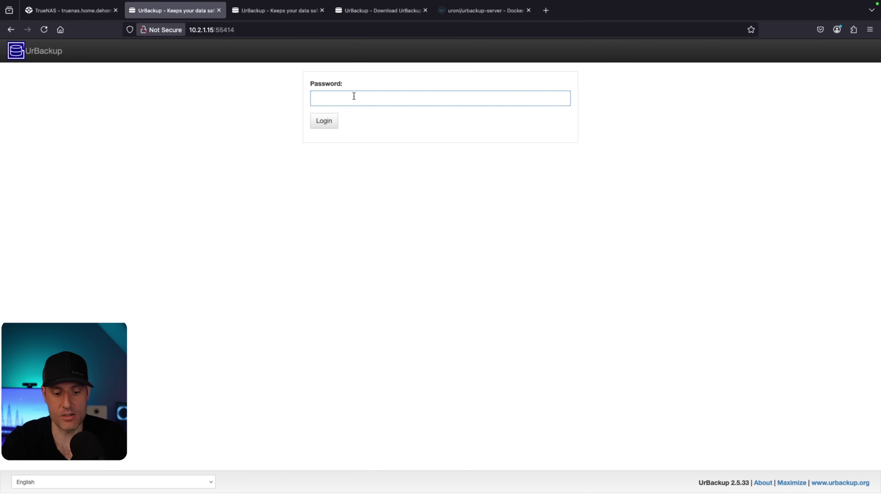
text(************)
key(Return)
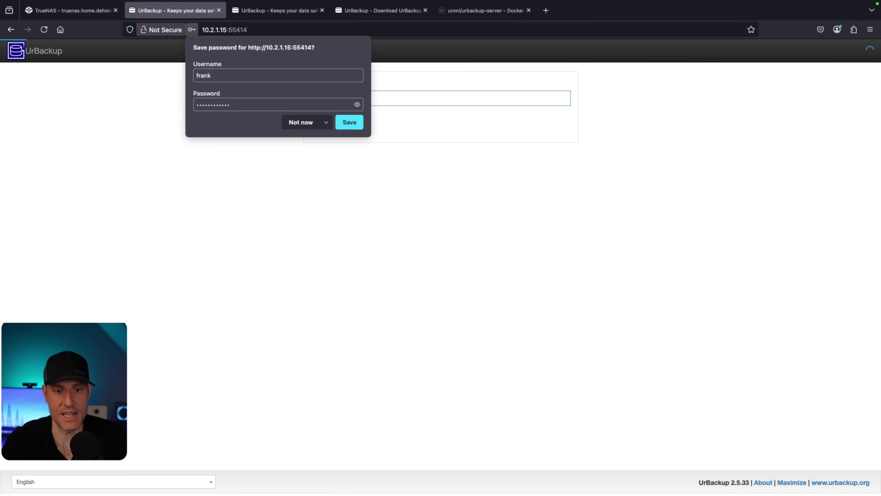
click(310, 121)
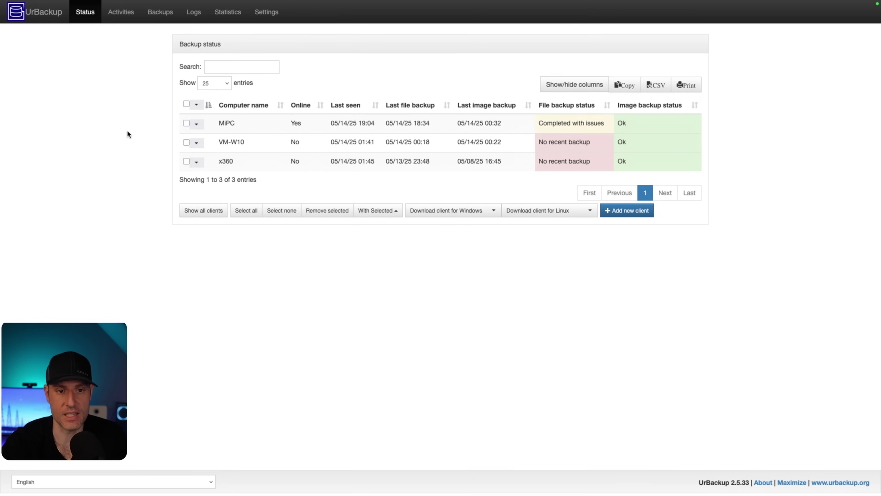
Review the user accounts under Settings > Users, then return to Backup status.
click(266, 12)
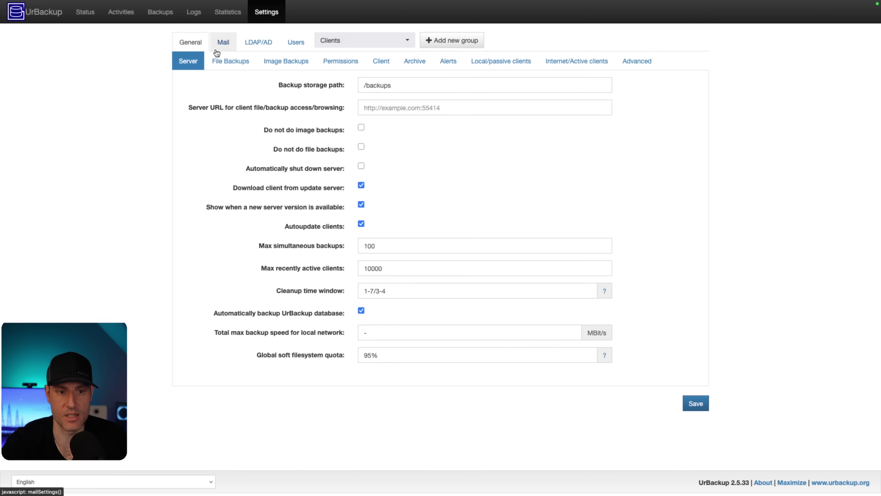
click(296, 42)
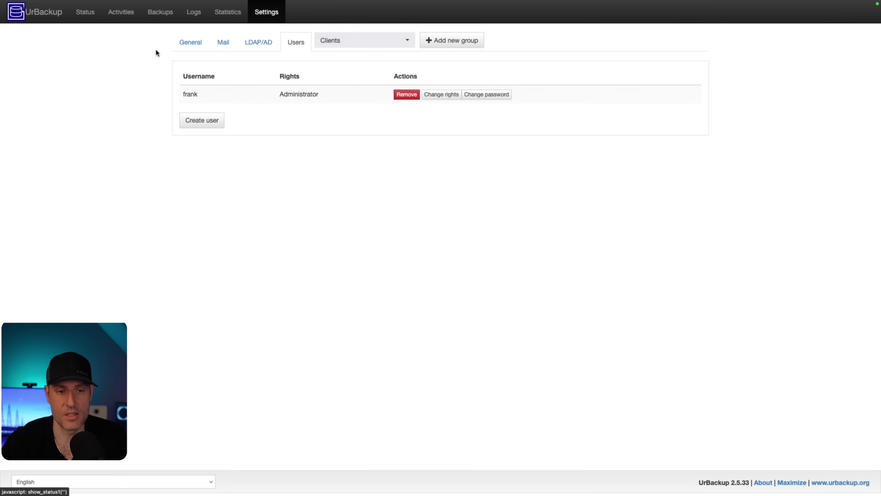
click(93, 20)
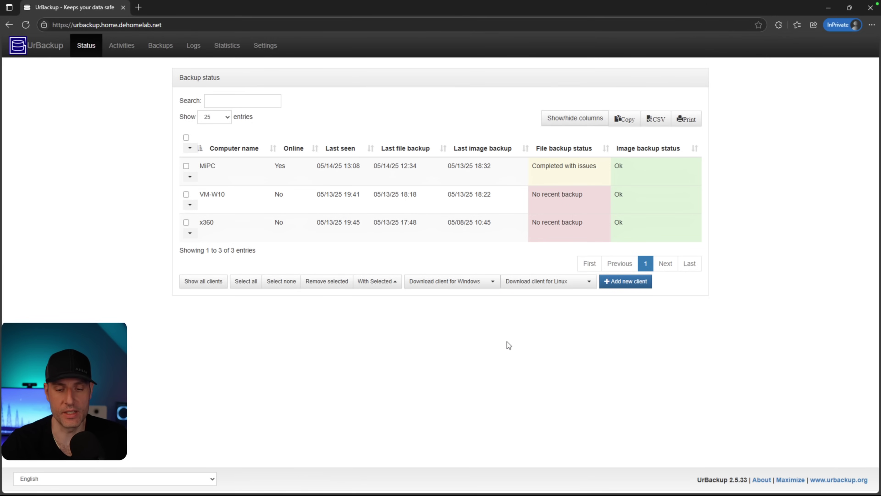
Add a new internet client named vm-w11.
click(612, 281)
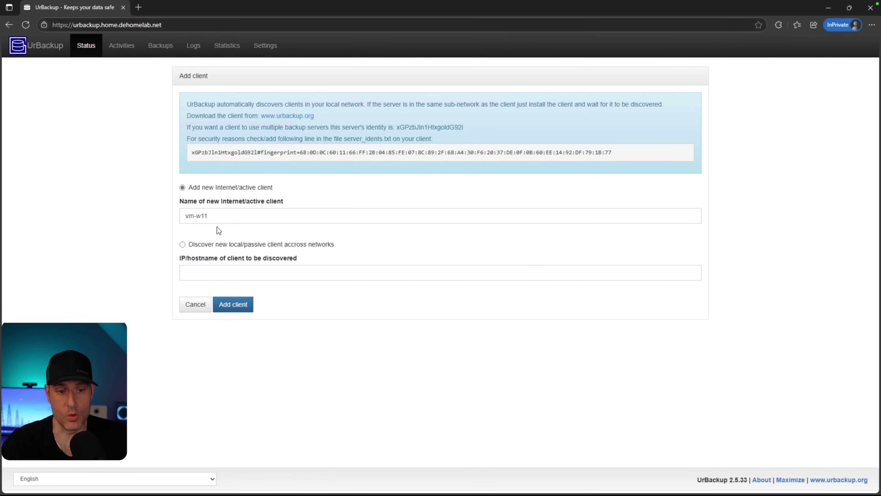
click(235, 305)
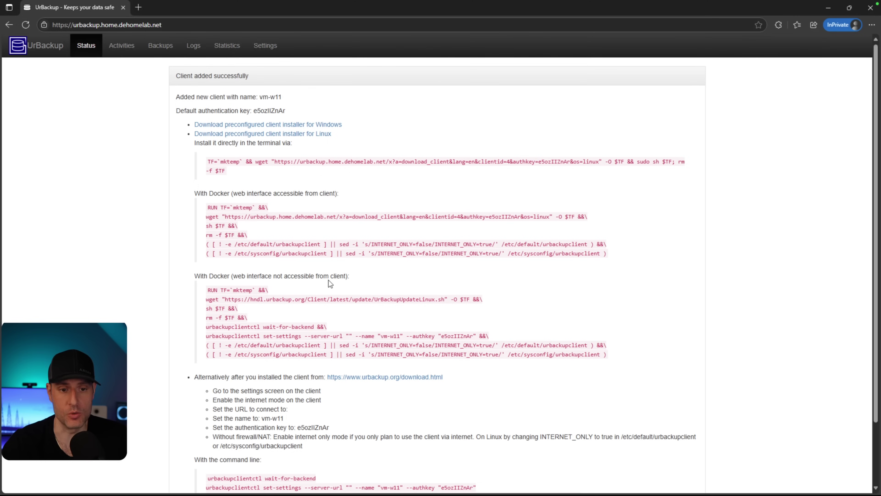
Download the preconfigured Windows client installer and keep it despite the browser's trust warning.
click(275, 129)
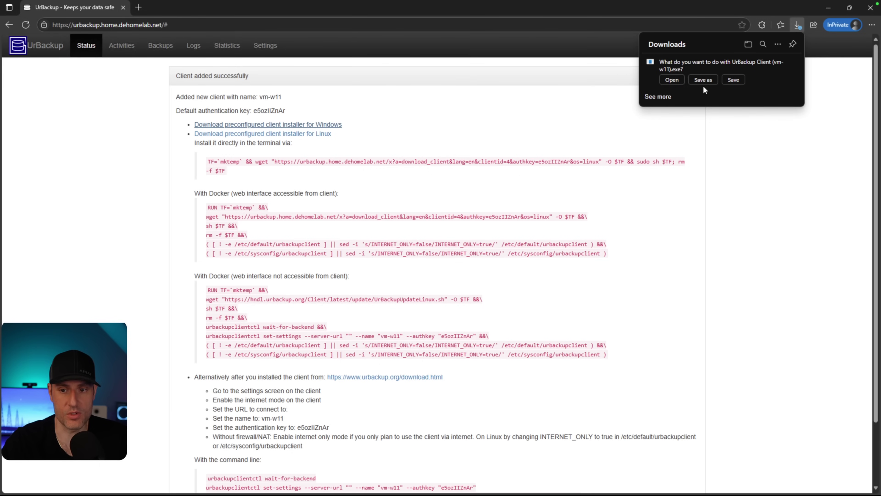
click(734, 82)
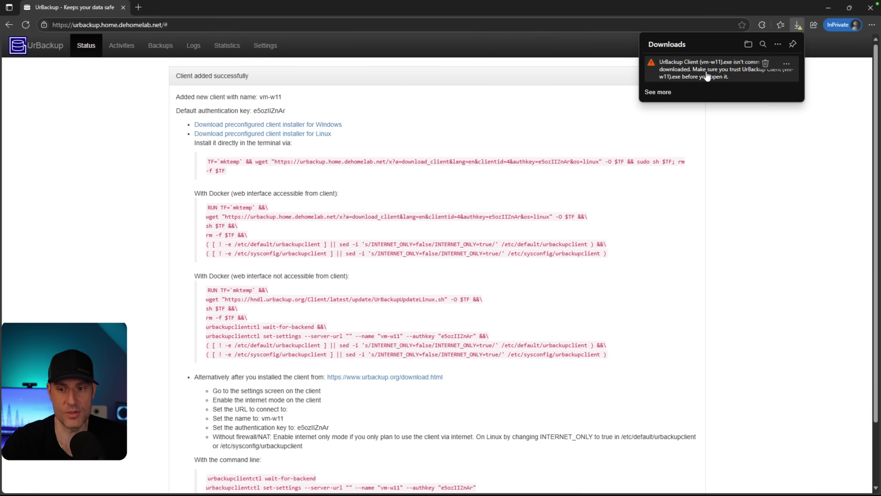
click(786, 64)
click(750, 91)
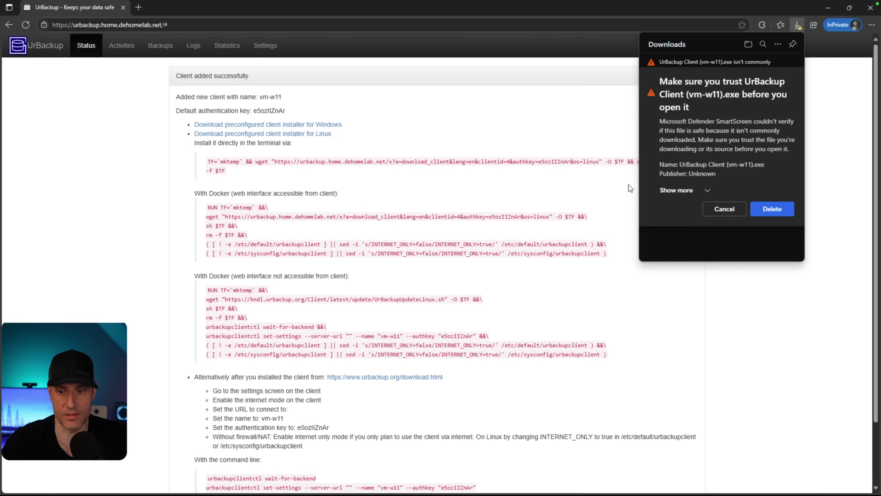
click(677, 190)
click(689, 202)
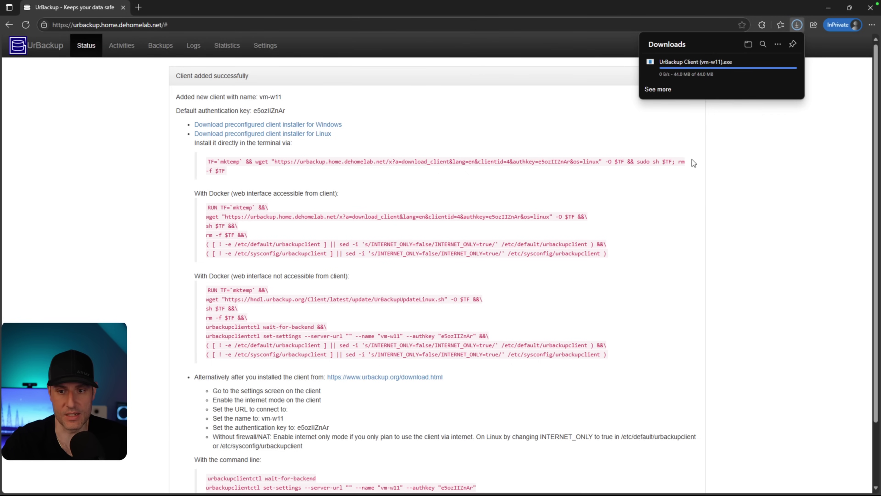
Install UrBackup Client 2.5.25 to the default location, accepting the licence.
click(712, 78)
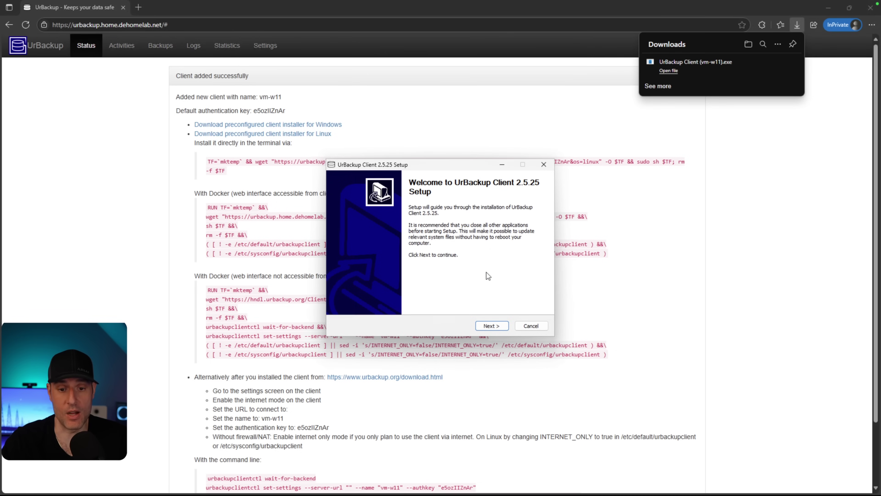
click(486, 325)
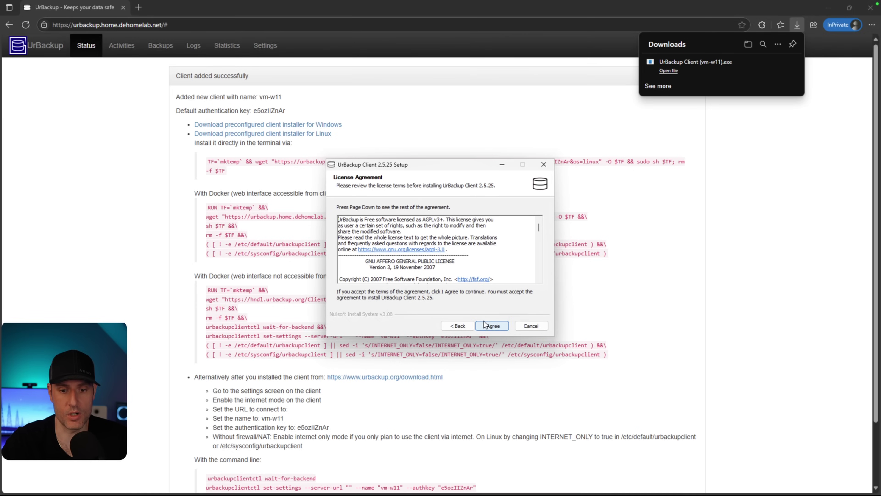
click(492, 326)
click(487, 327)
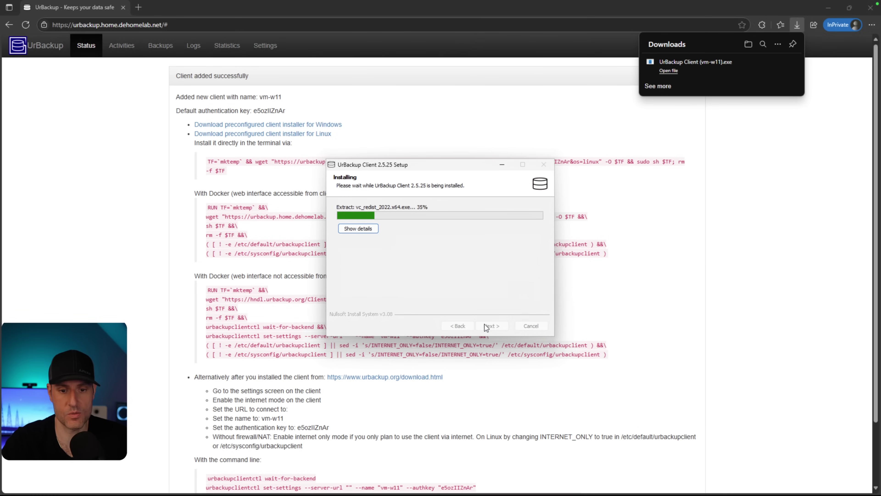
click(492, 326)
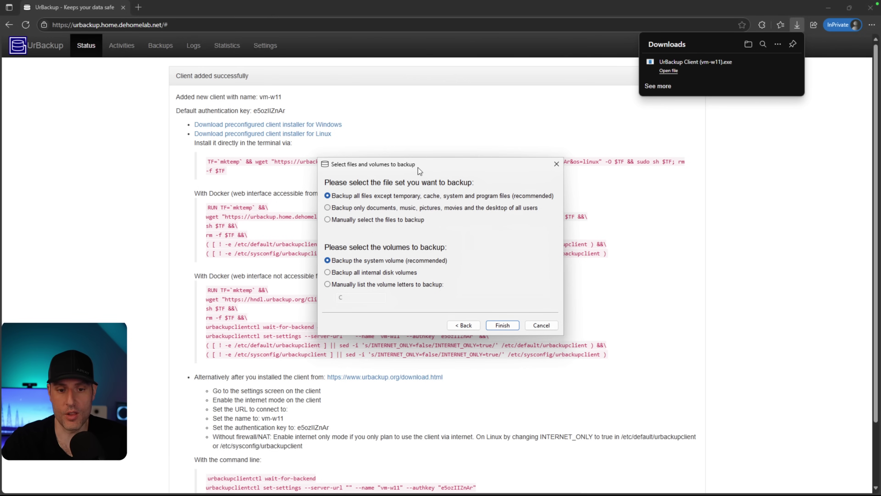
Accept the default file-set and volumes, then check vm-w11's first file backup on the status page.
click(498, 328)
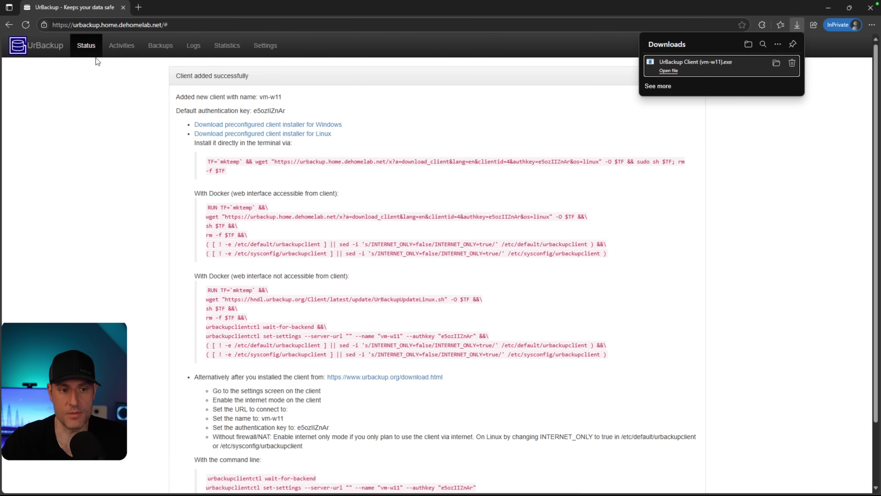
click(88, 55)
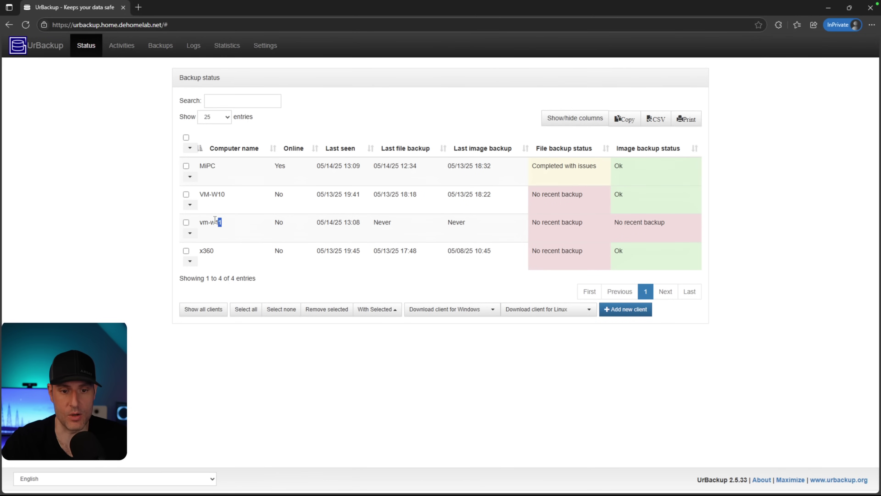
drag(215, 219, 203, 221)
double_click(279, 223)
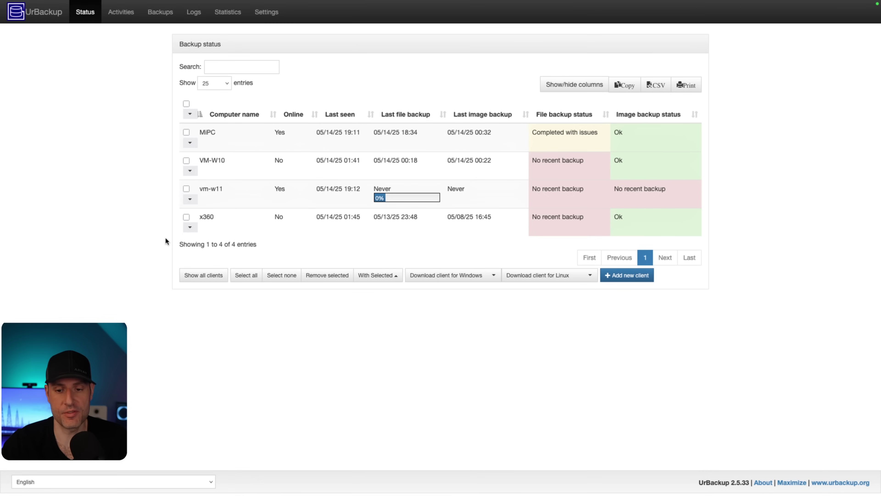
Add a new internet client named vm-docker.
click(621, 275)
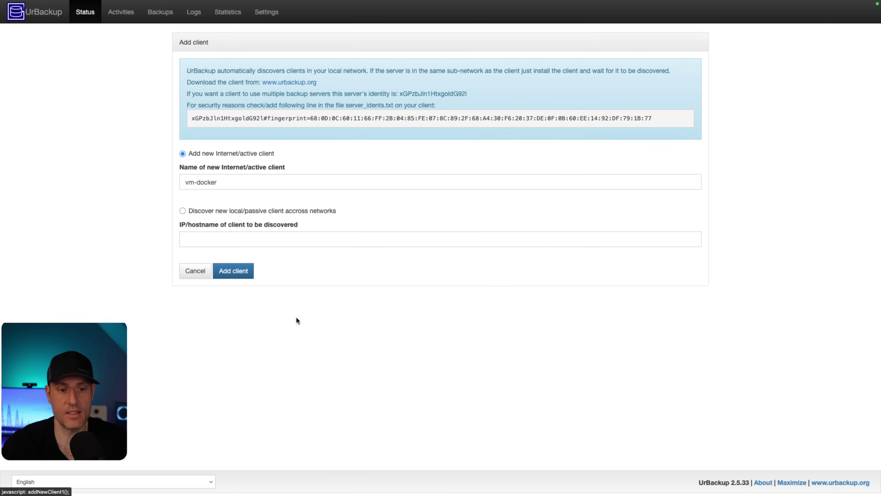
click(247, 274)
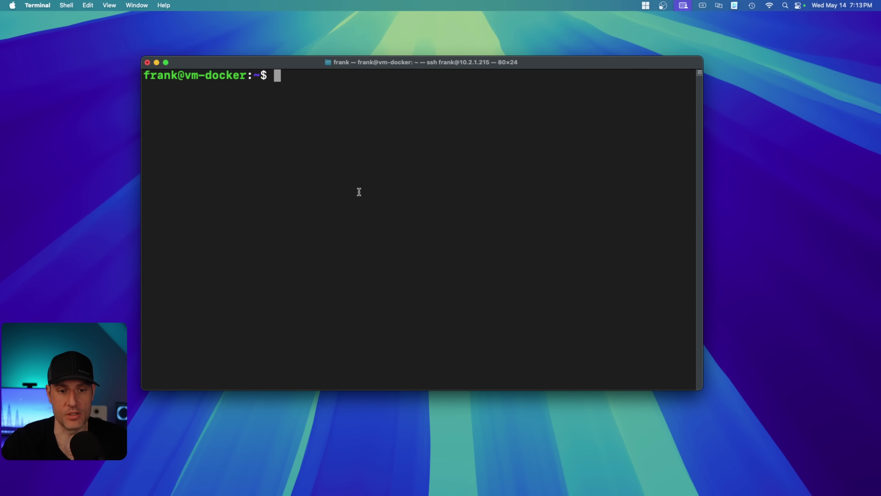
Run the pasted Linux install command with sudo, answer y, and choose option 2 (LVM snapshots).
right_click(336, 118)
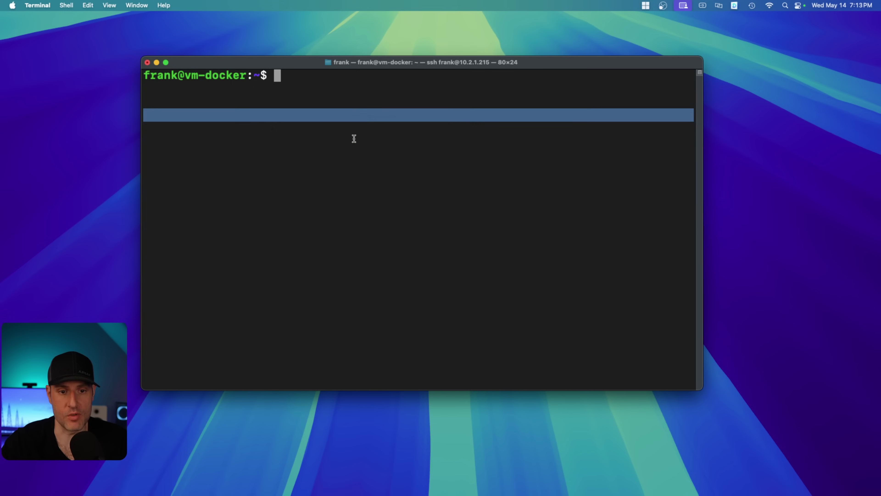
click(354, 139)
key(Right)
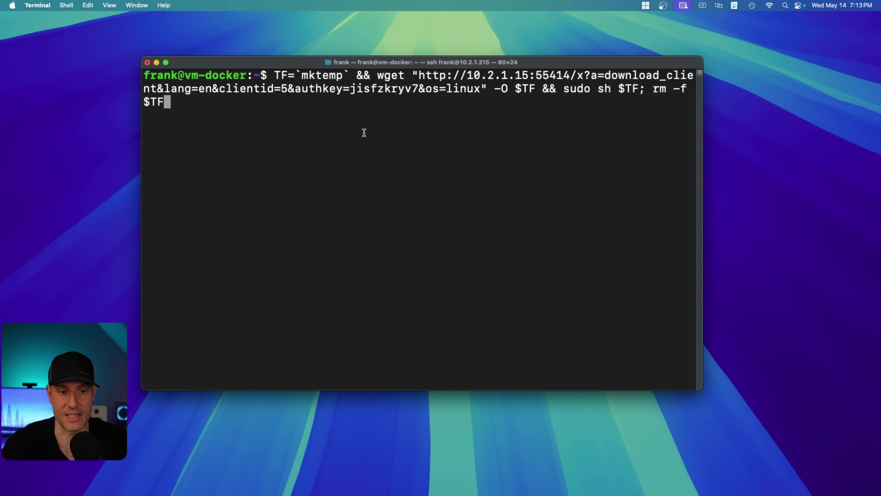
key(Return)
key(Return)
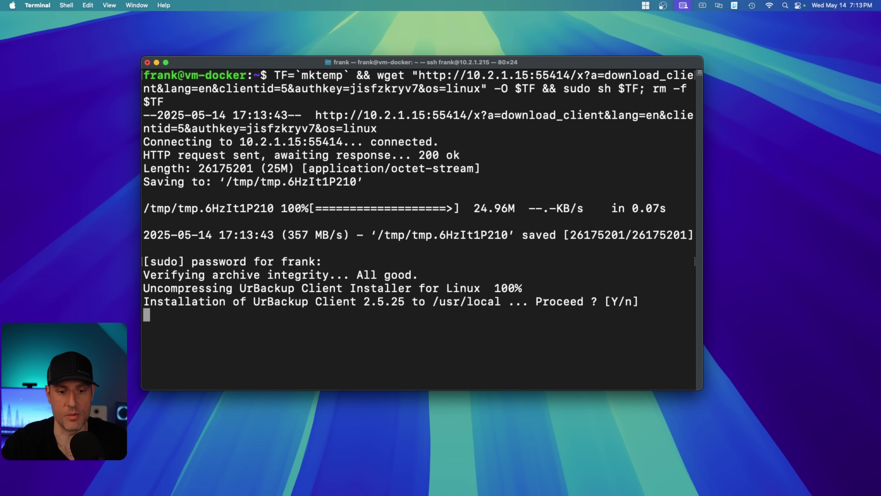
text(y)
key(Return)
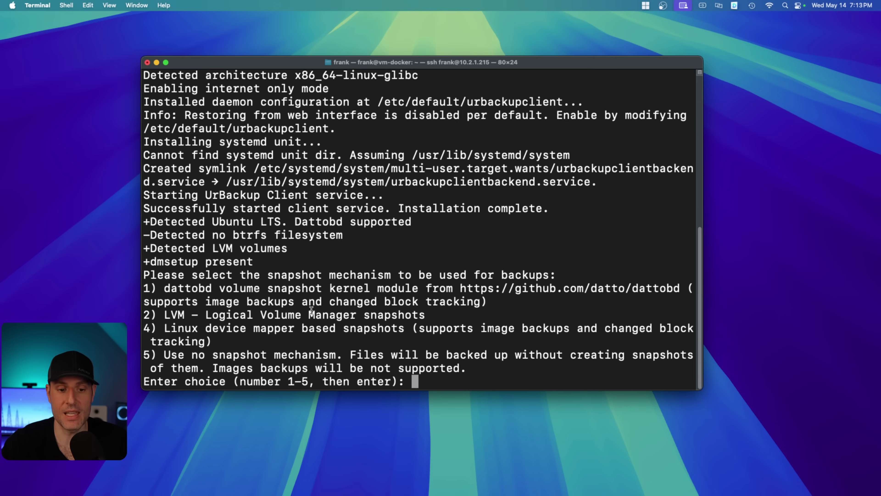
text(2)
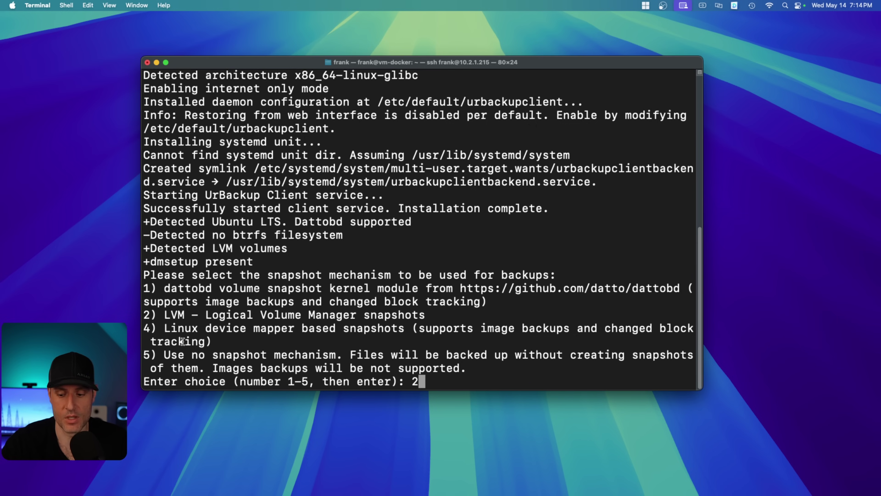
key(Return)
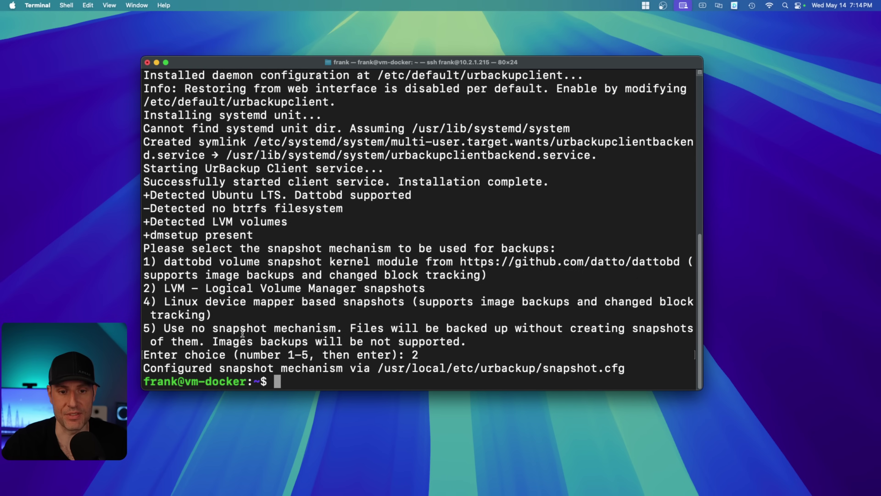
Open settings.cfg in nano and set internet_server to 10.2.1.15.
text(sudo nano /usr/local/var/urbackup/data/settings.cfg)
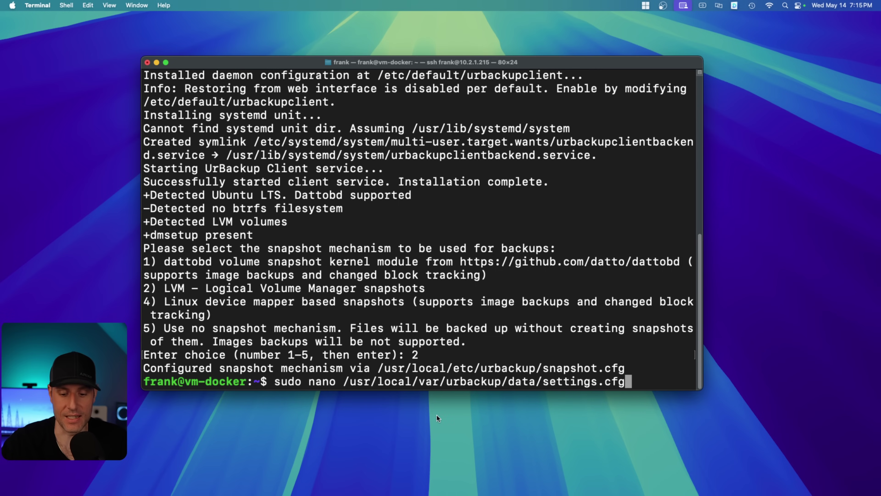
key(Return)
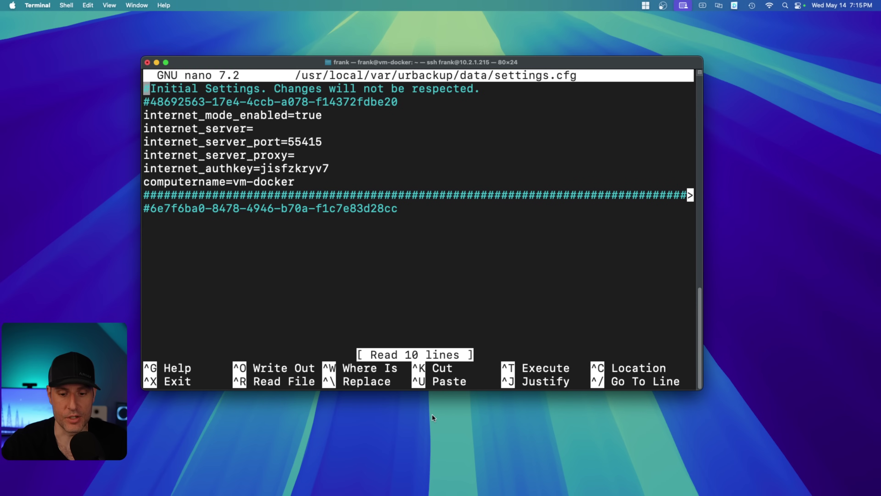
key(Down)
key(Down)
key(Down)
key(Right)
key(Right)
key(Right)
key(Right)
key(Right)
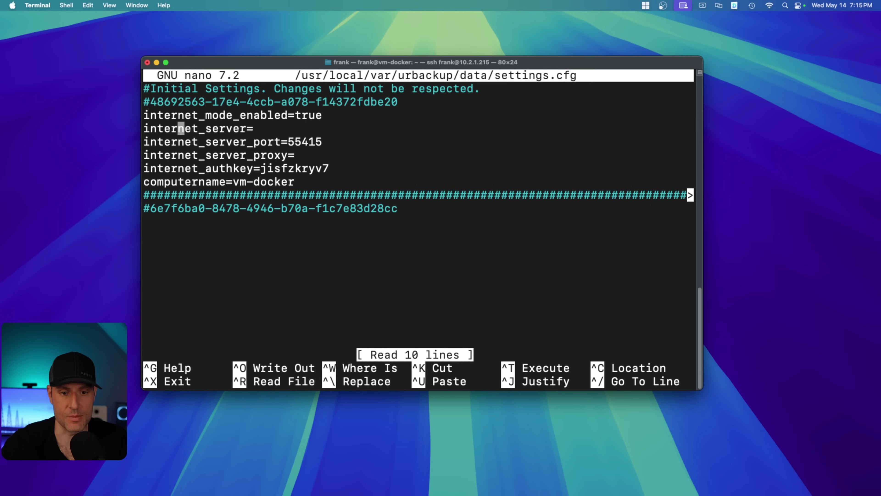
key(Right)
key(Right)
key(Right)
key(Right)
key(Right)
key(Right)
key(Right)
key(Right)
key(Right)
key(Right)
key(Right)
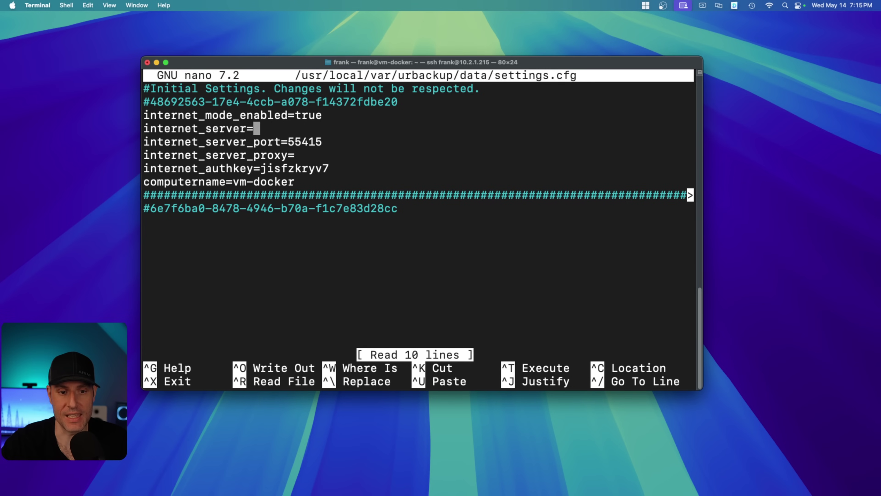
key(ctrl+shift+v)
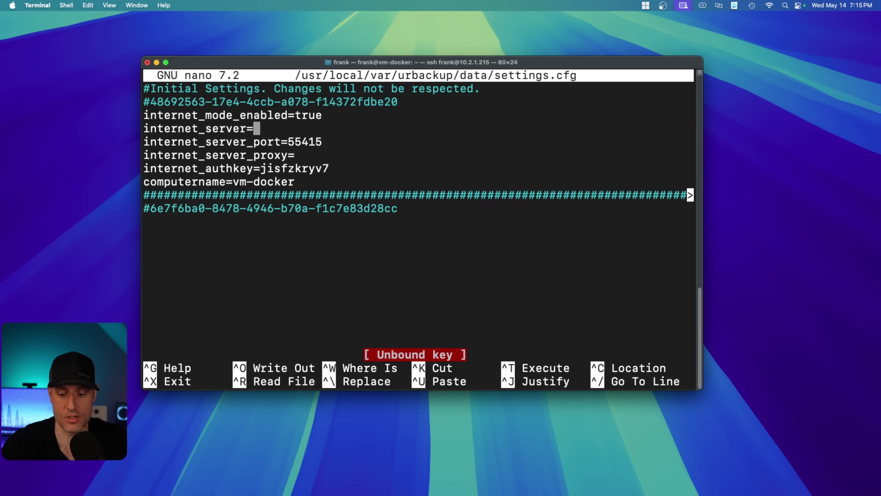
text(10.2.1.15)
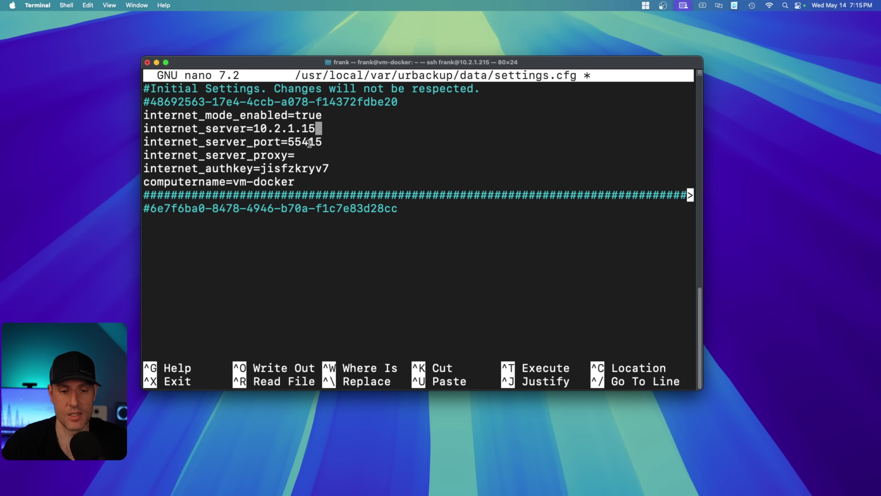
Save settings.cfg, exit nano, and type sudo reboot now.
key(ctrl+o)
key(Return)
key(ctrl+x)
text(sudo reboot now)
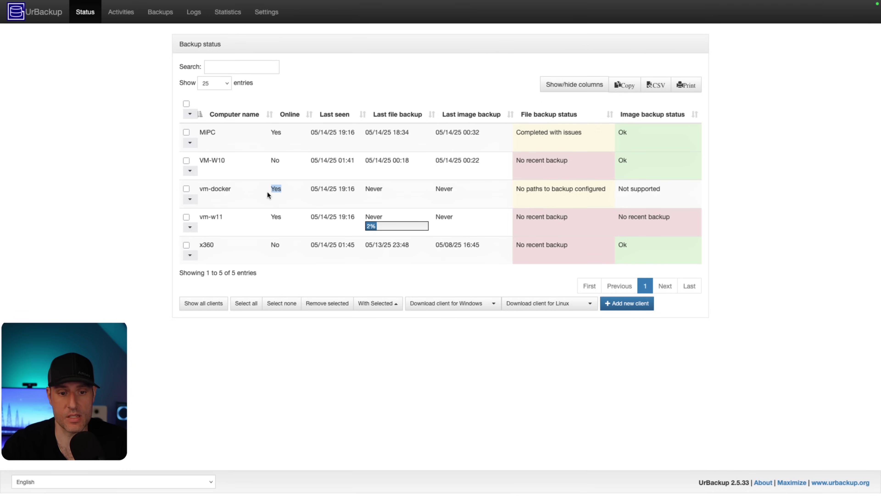
In vm-docker's client settings, enter / as the default directory to back up.
click(264, 199)
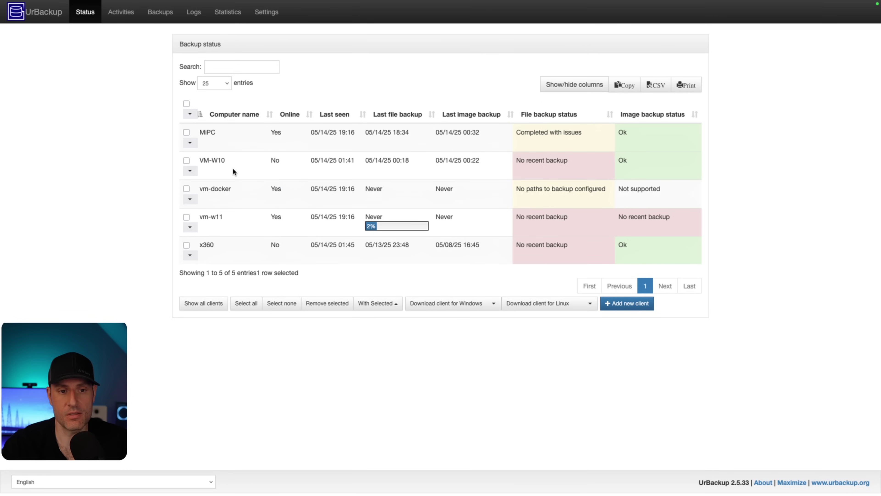
click(262, 14)
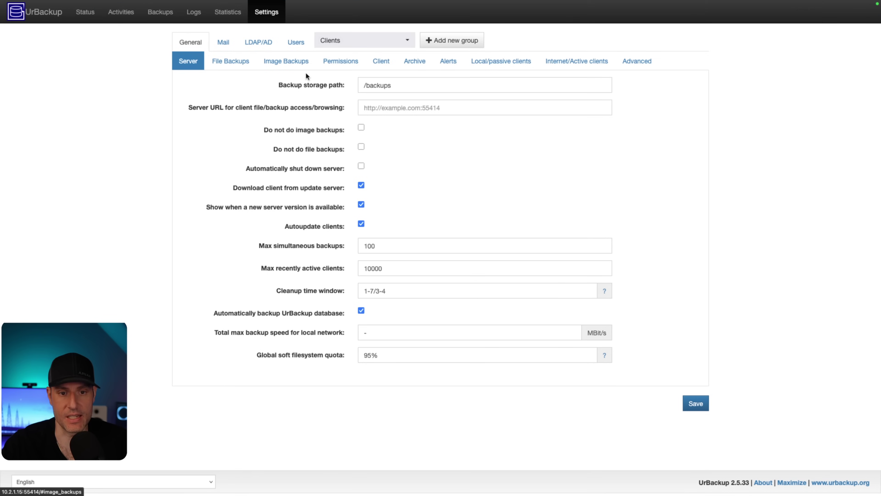
click(338, 42)
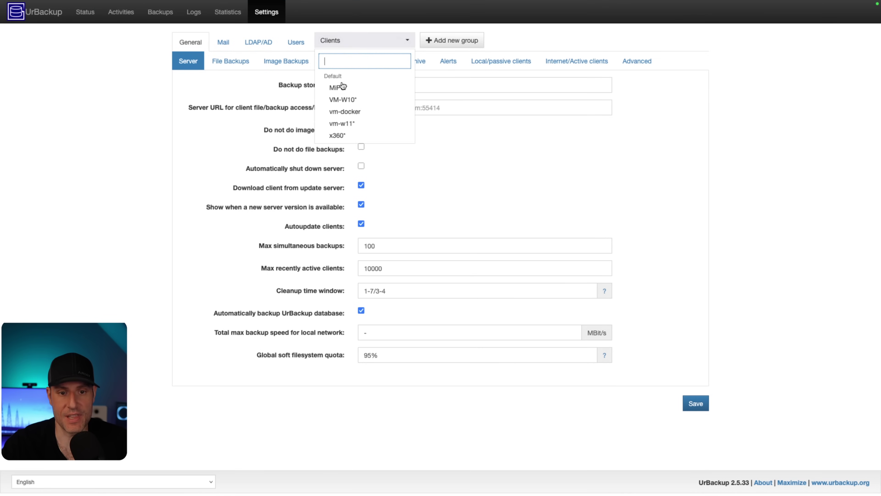
click(345, 111)
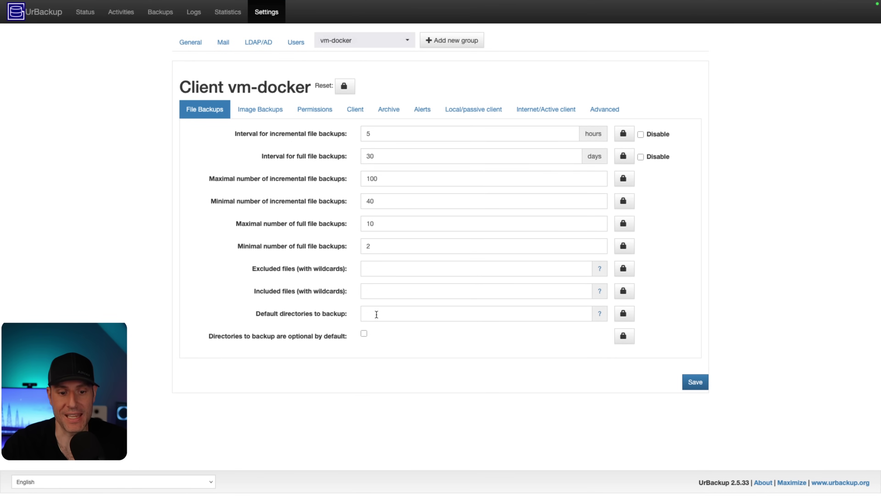
click(376, 314)
text(/)
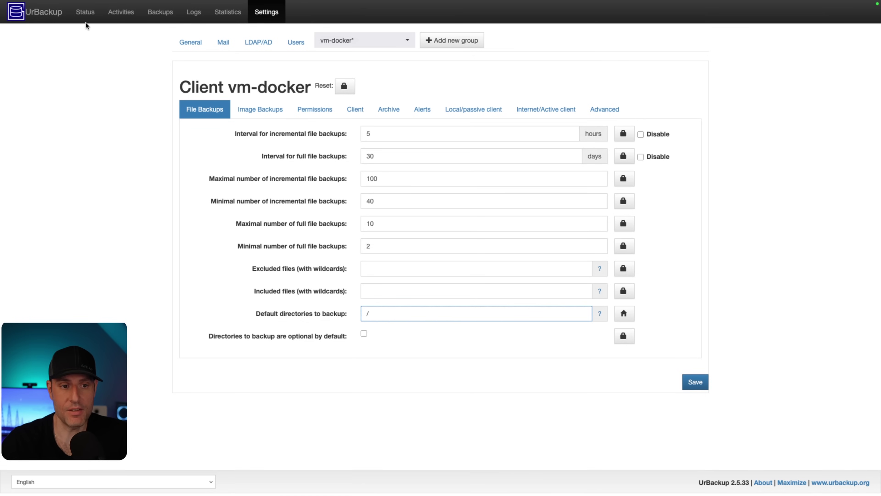
Start a full file backup of vm-docker and check its progress under Activities.
click(85, 12)
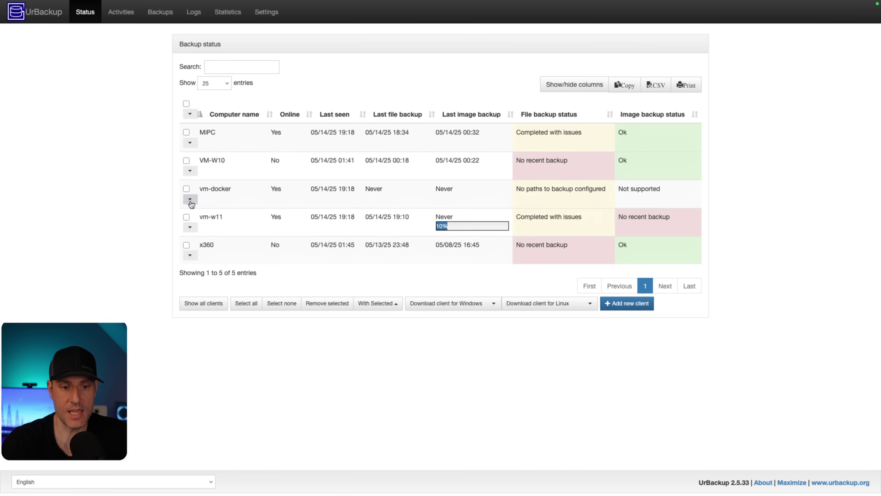
click(190, 199)
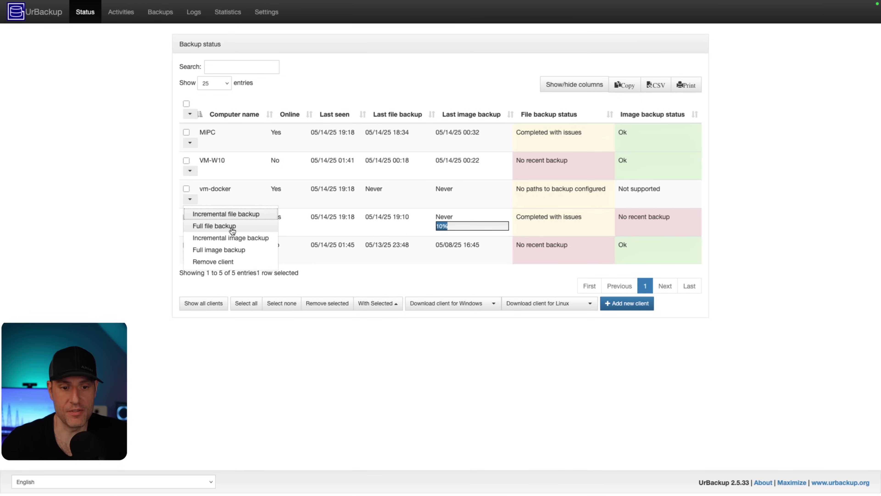
click(231, 228)
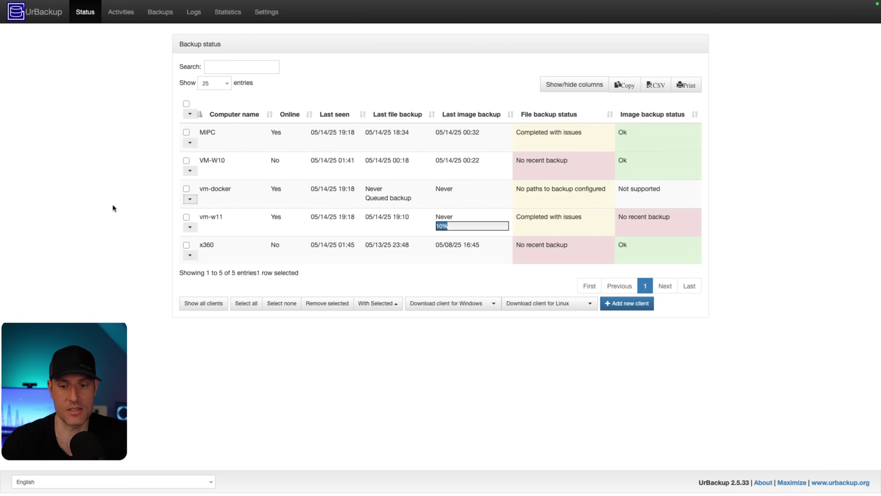
click(121, 11)
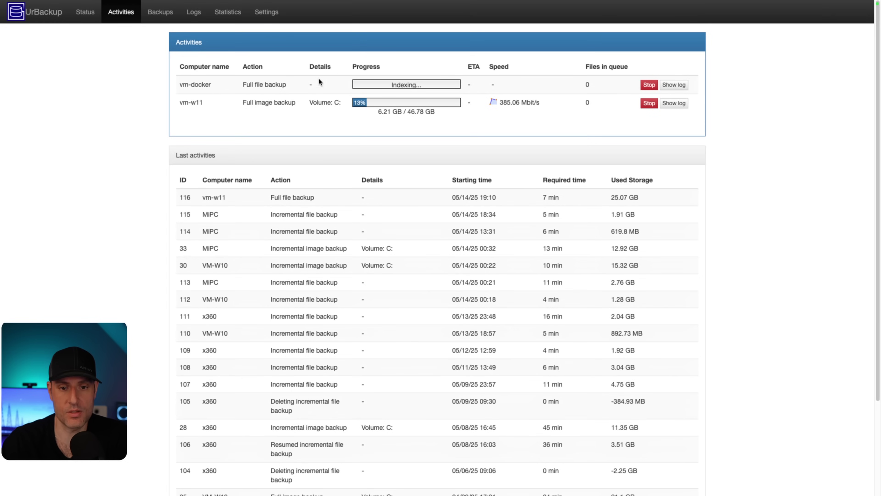
click(87, 13)
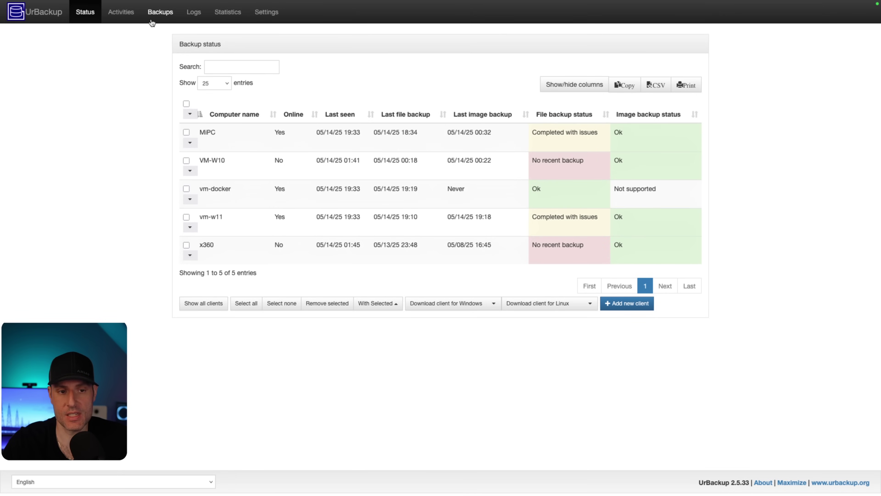
Look through the stored file backups of the vm-docker and VM-W10 clients.
click(155, 20)
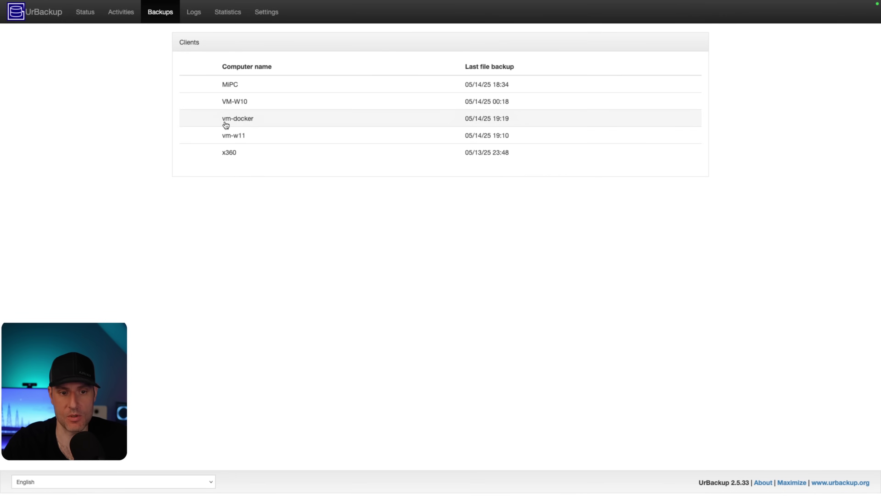
click(236, 119)
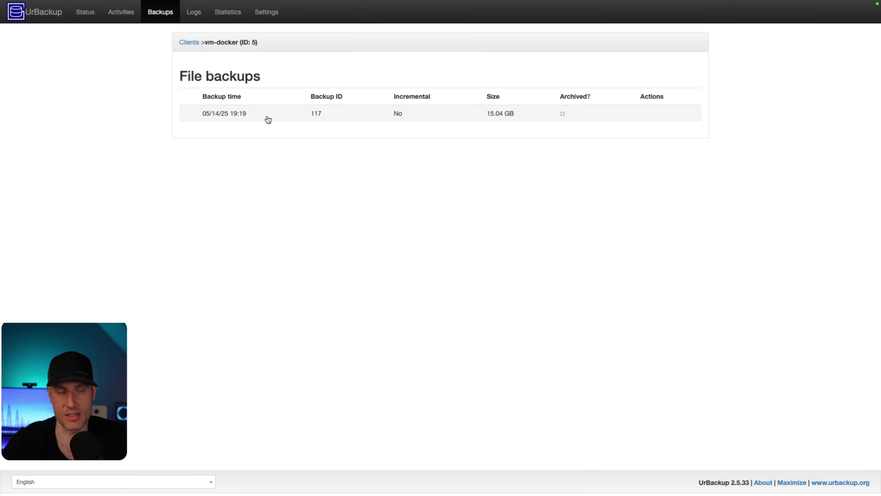
click(190, 42)
click(247, 104)
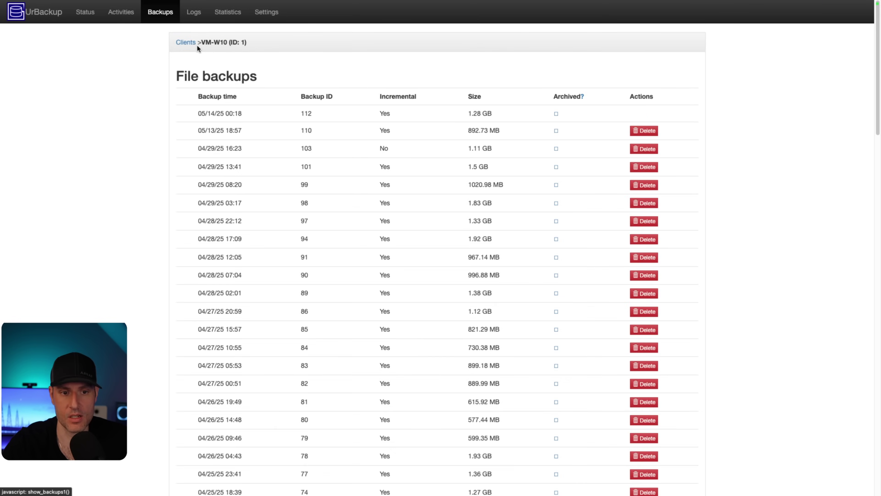
click(190, 43)
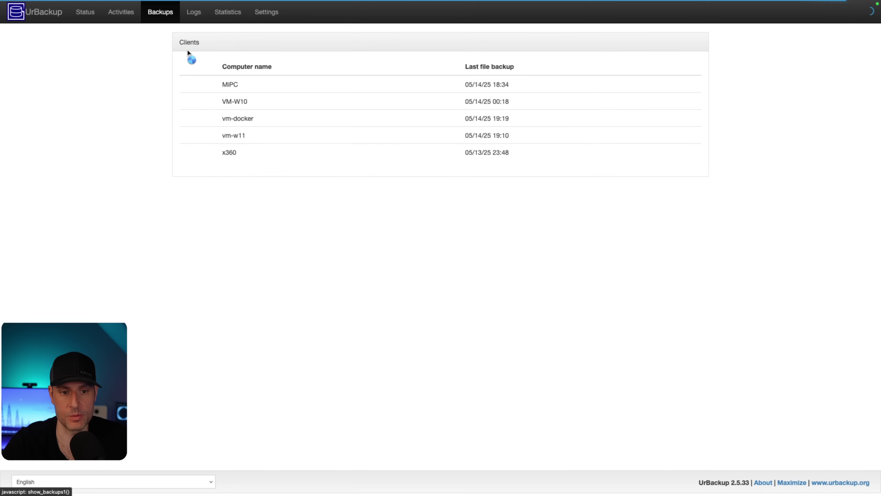
click(246, 121)
Browse vm-docker's 05/14/25 19:19 backup through rootfs > home > user > docker.
click(242, 113)
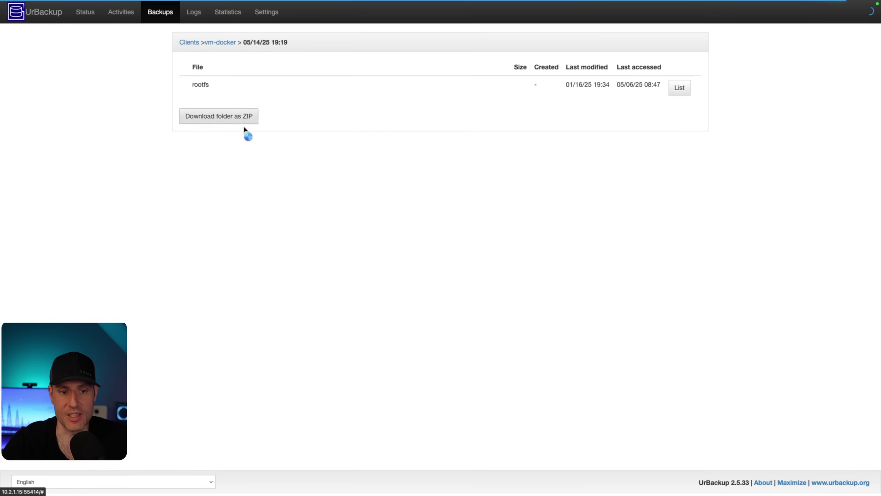
click(231, 91)
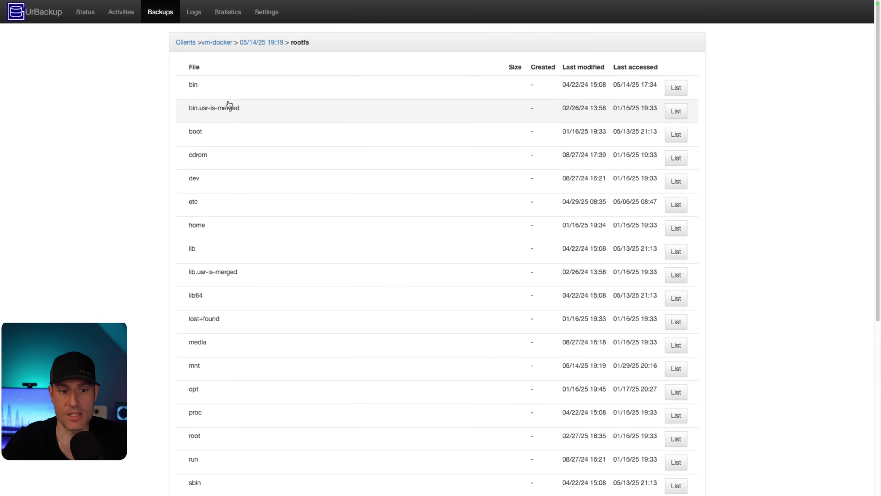
click(234, 224)
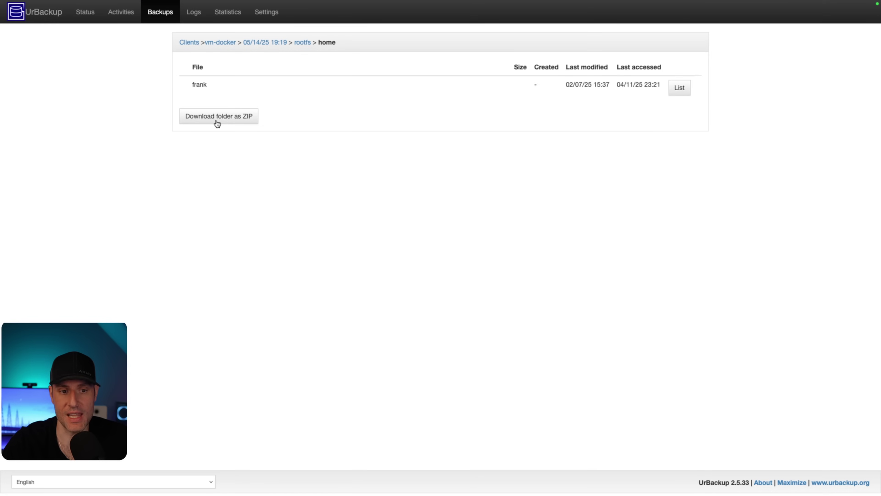
click(216, 93)
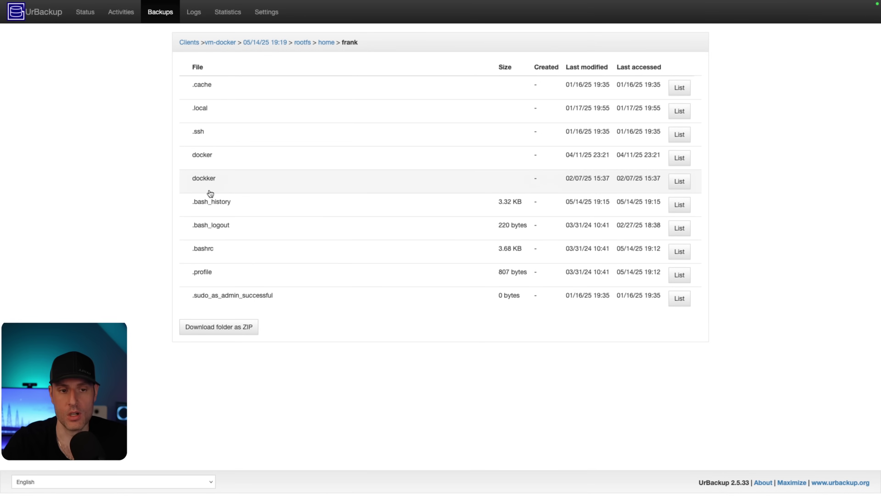
click(211, 164)
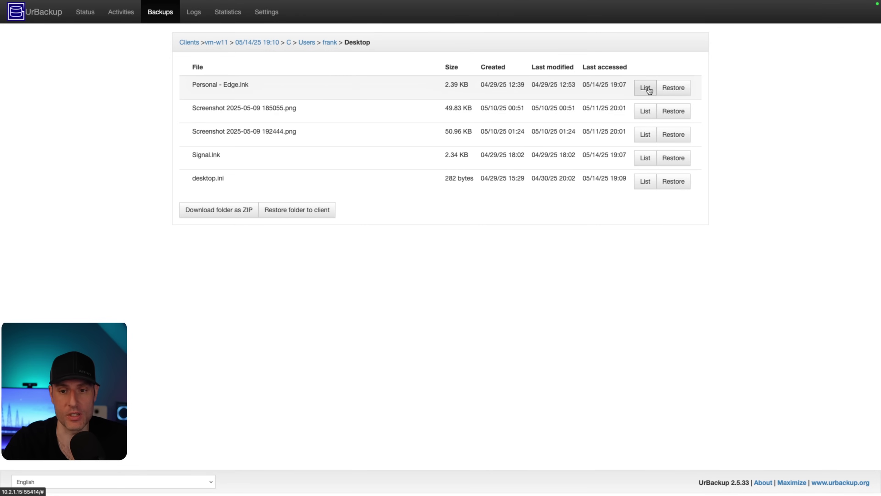
List the backed-up versions of Screenshot 2025-05-09 185055.png.
click(646, 111)
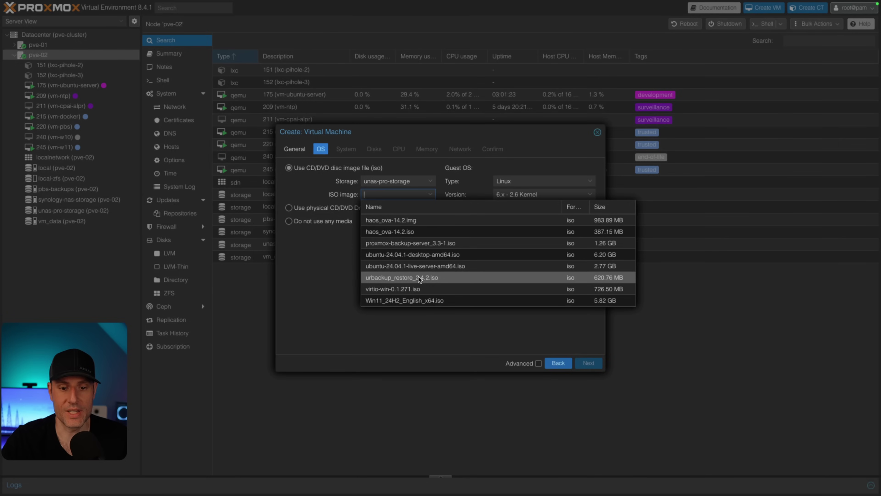
Create VM 200 booting urbackup_restore_2.4.2.iso, started after creation, and view its console.
click(401, 280)
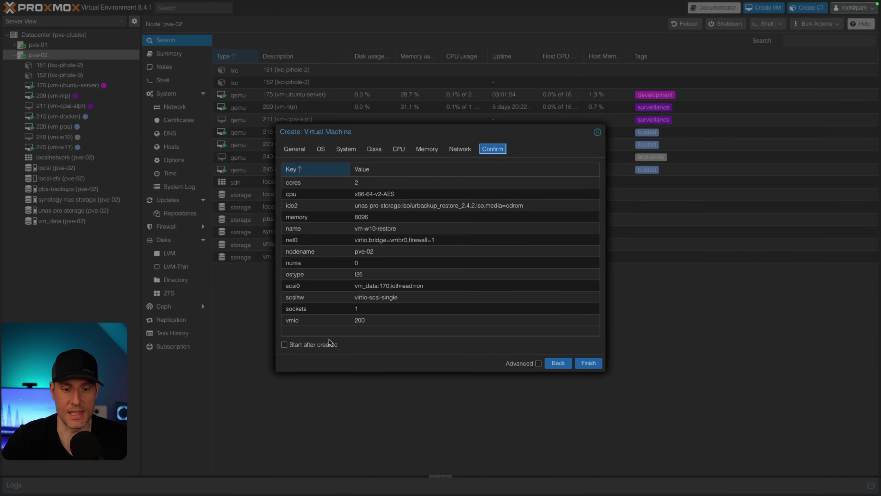
click(314, 345)
click(584, 363)
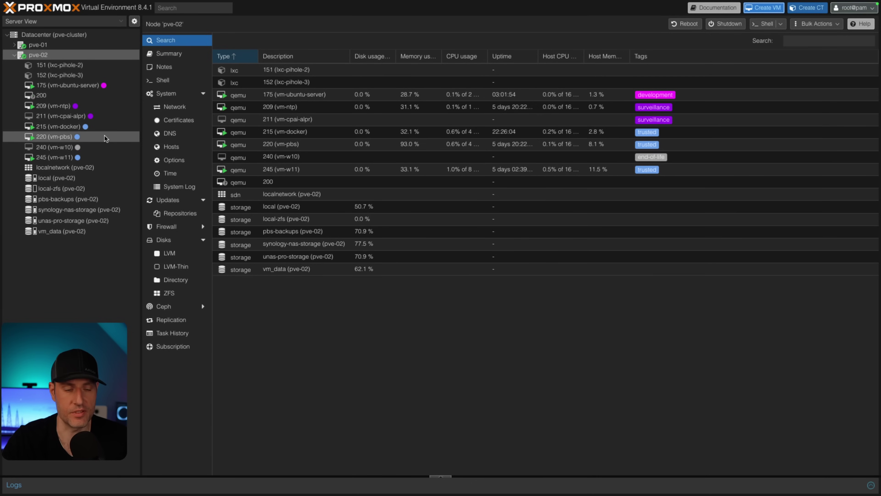
click(64, 95)
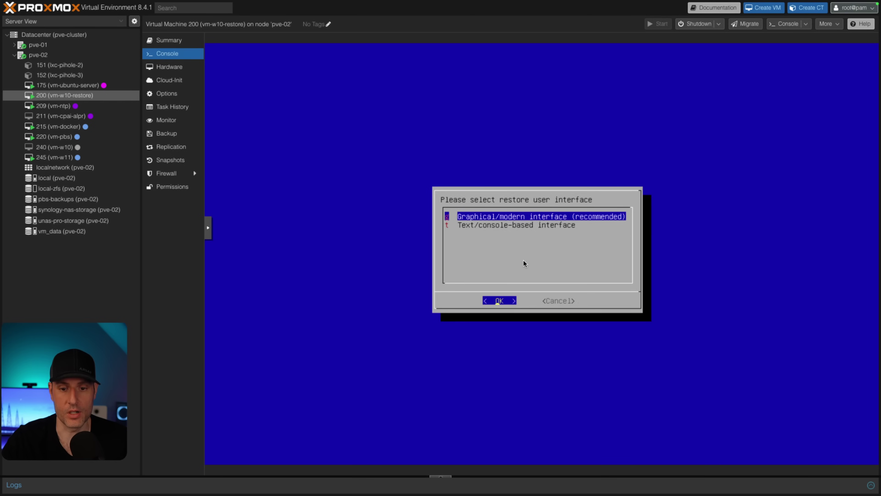
Pick the graphical restore interface and US keyboard, then log in with the server username and password.
key(Return)
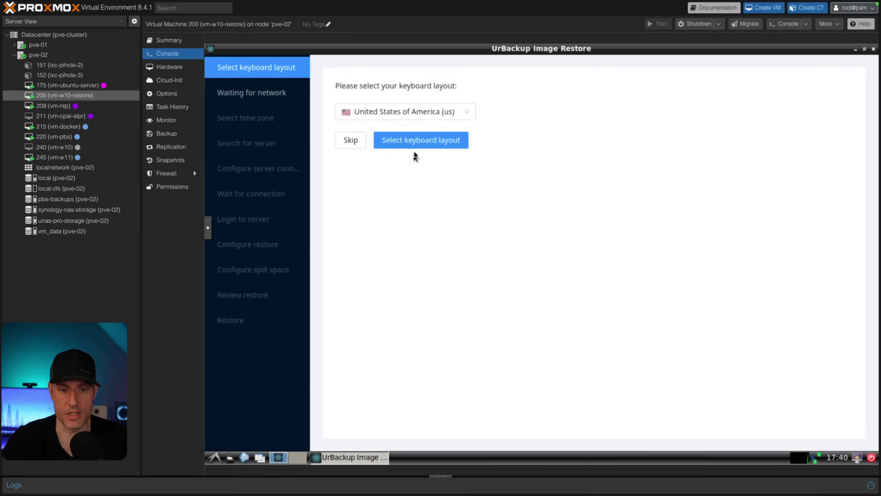
click(416, 140)
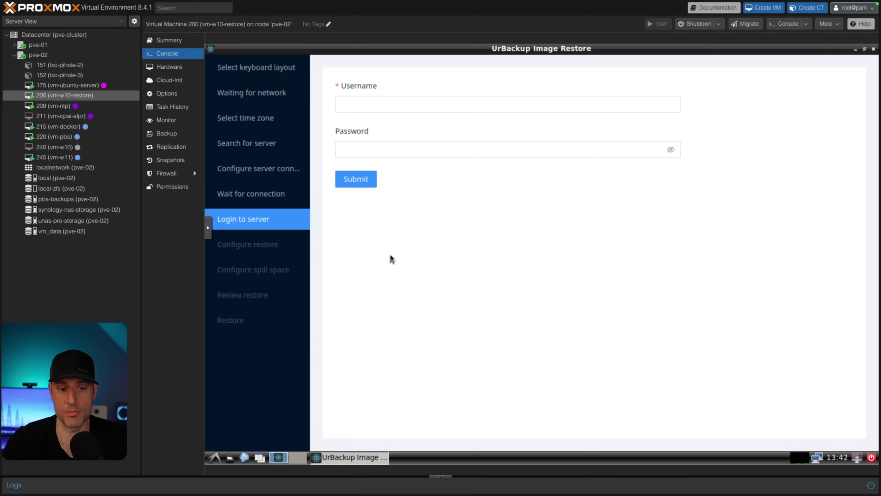
click(435, 108)
text(frank)
key(Tab)
text(*************)
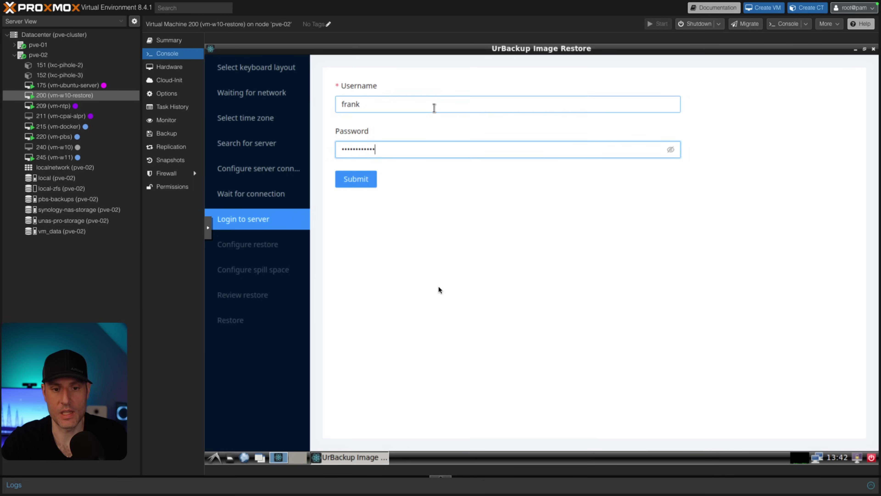
click(358, 182)
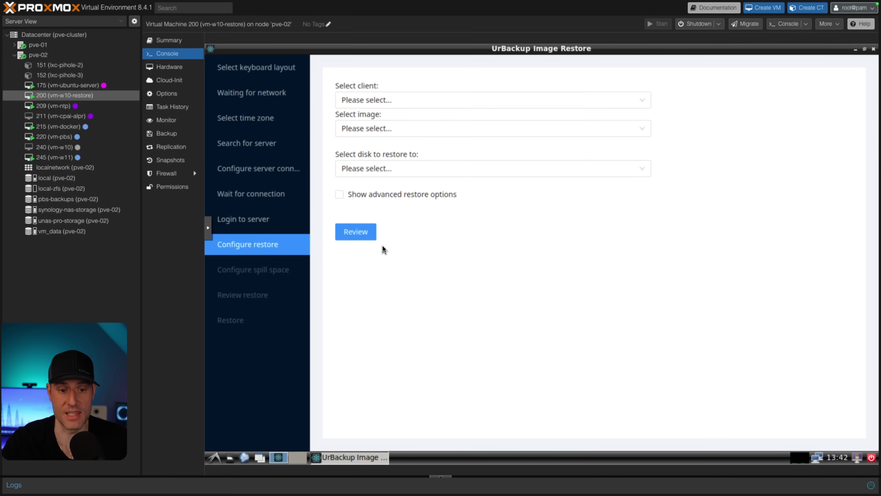
click(446, 101)
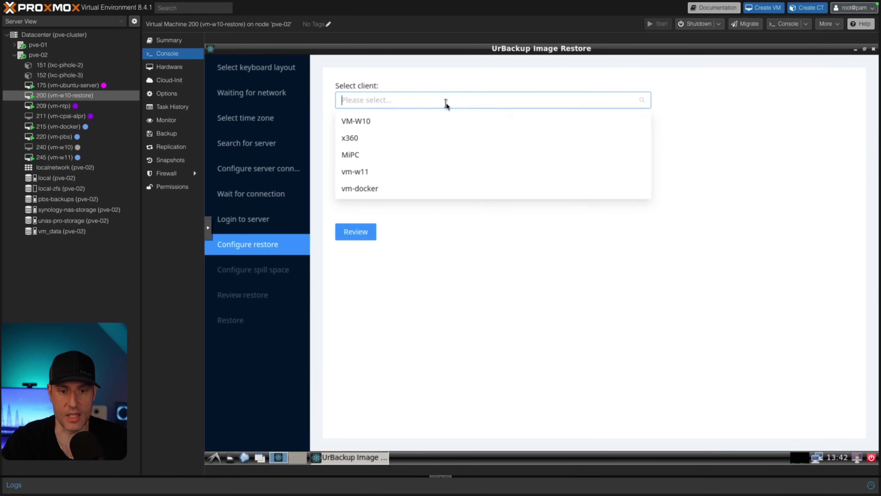
click(359, 123)
click(396, 131)
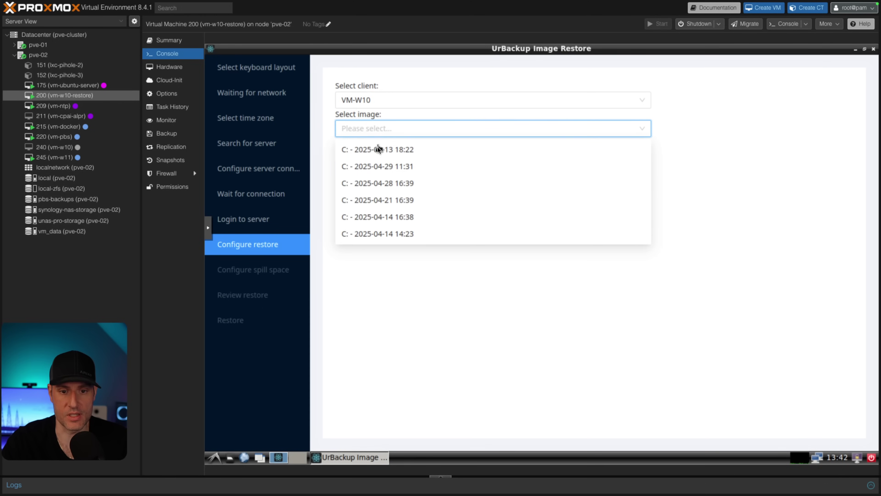
click(402, 149)
click(421, 172)
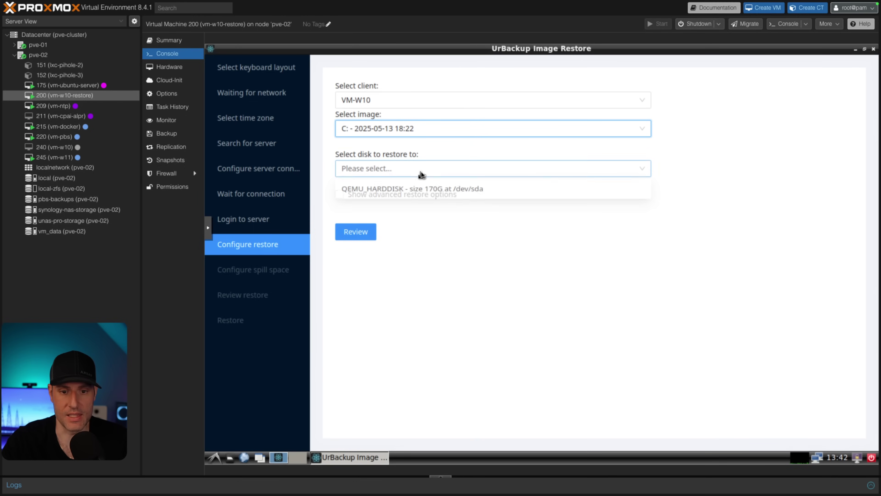
click(403, 189)
click(394, 198)
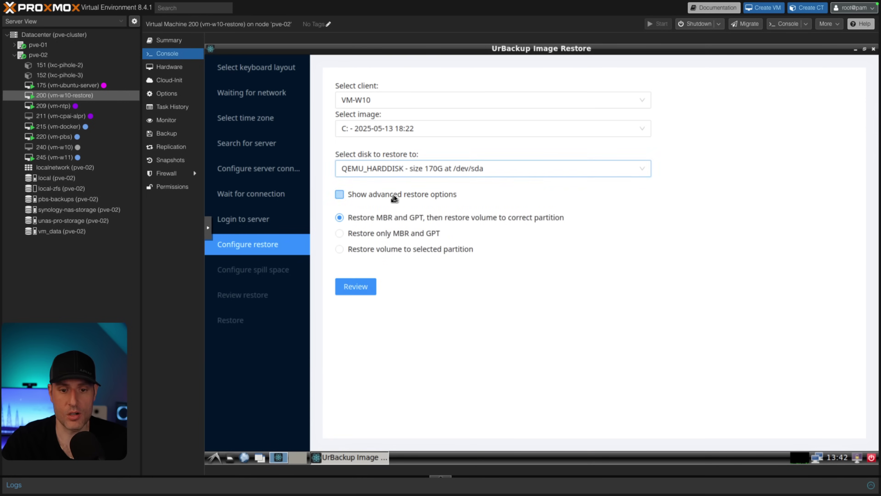
click(394, 197)
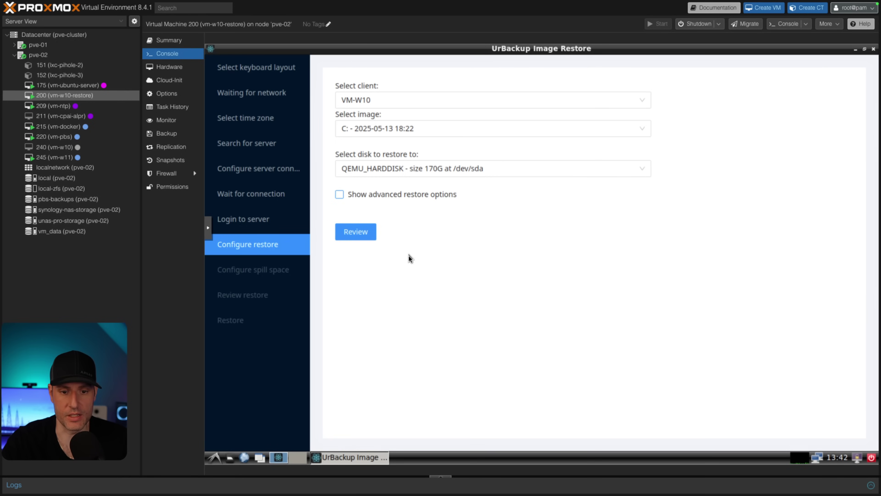
click(361, 232)
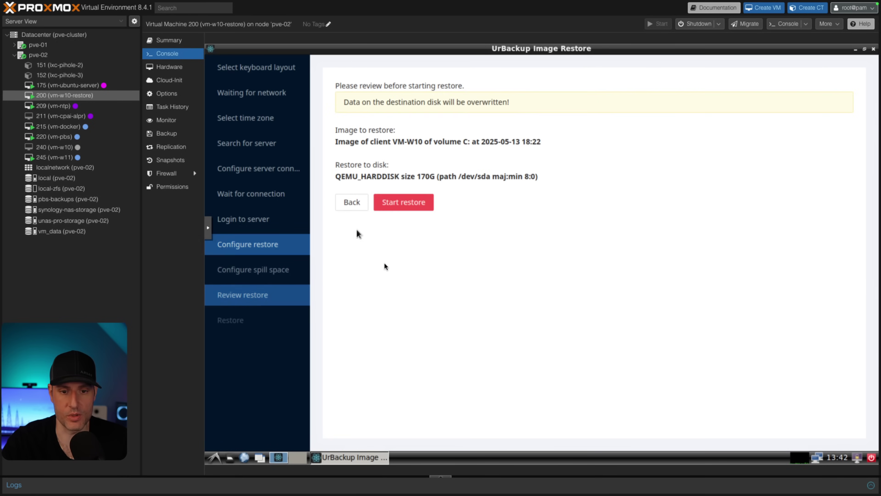
Run the image restore to completion and restart the restored machine.
click(404, 202)
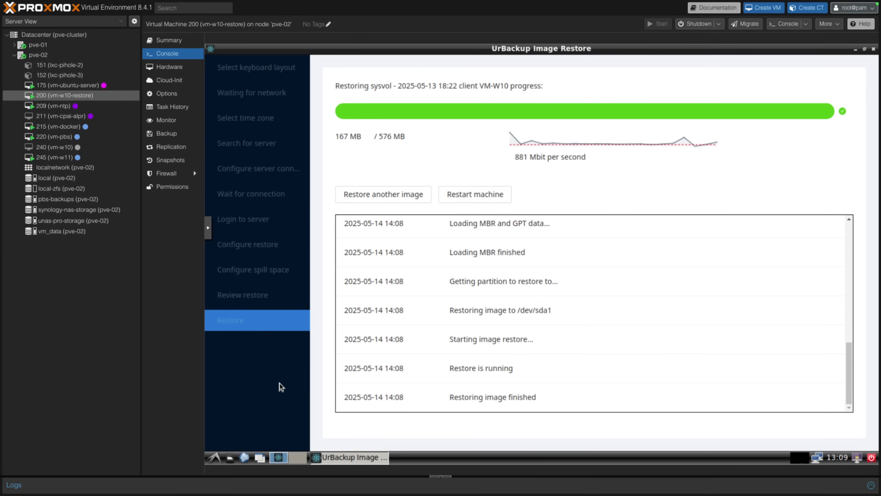
click(478, 198)
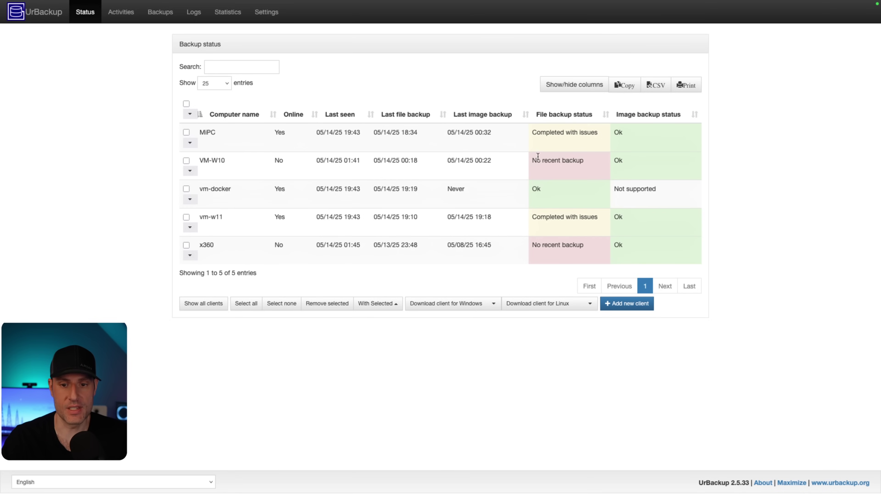
drag(533, 132, 601, 132)
click(600, 135)
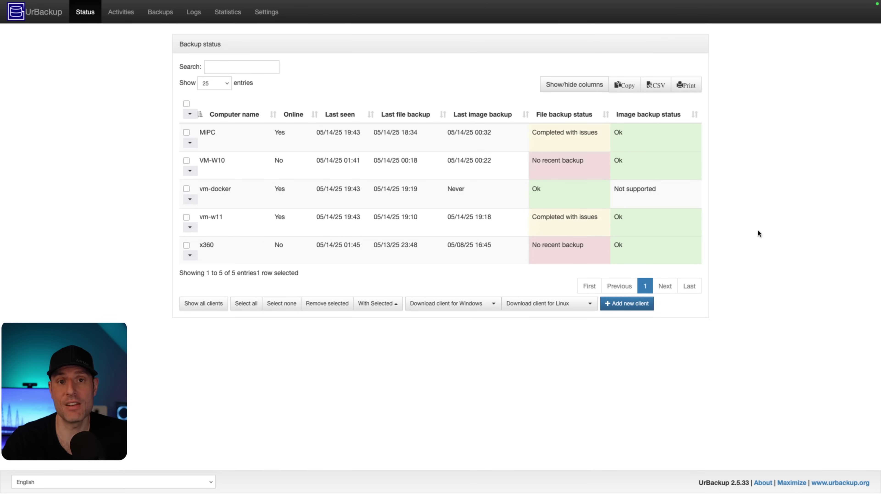
Queue vm-docker and its backups for removal, then check the server Settings.
click(190, 200)
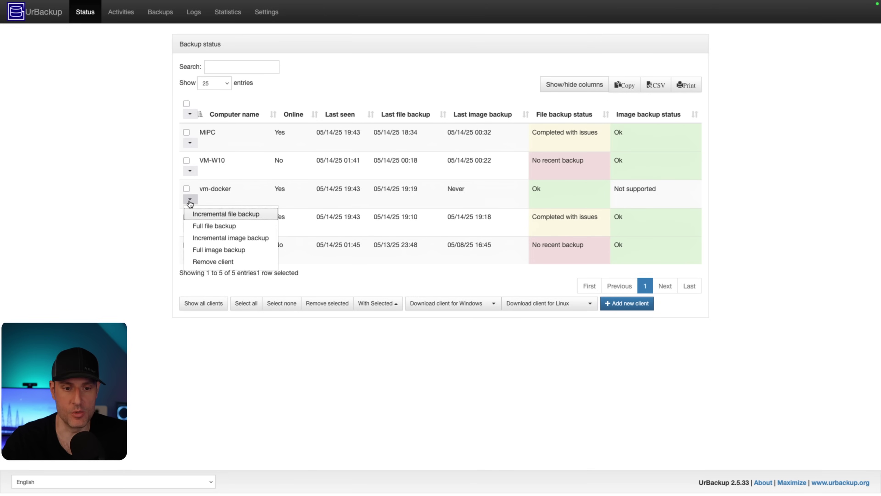
click(222, 262)
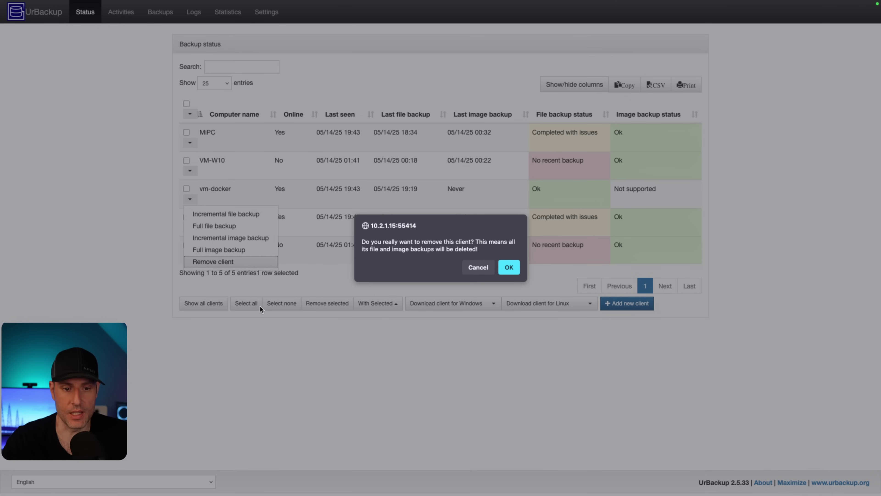
click(508, 268)
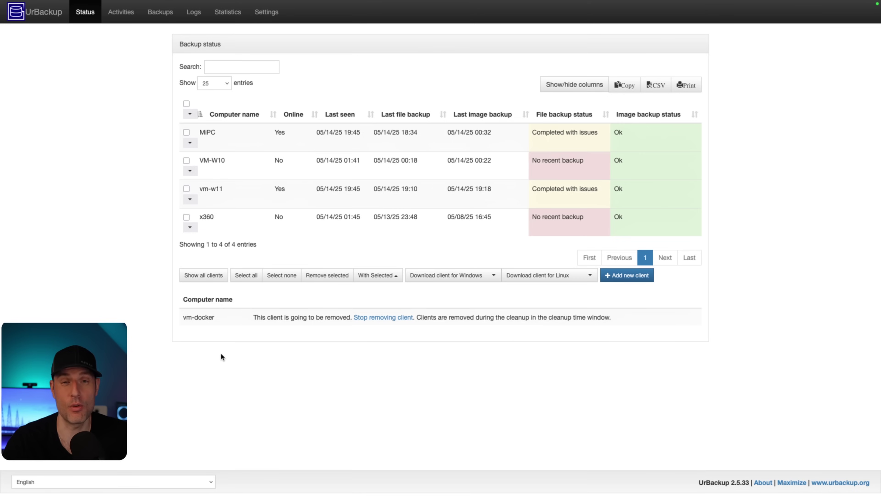
click(266, 14)
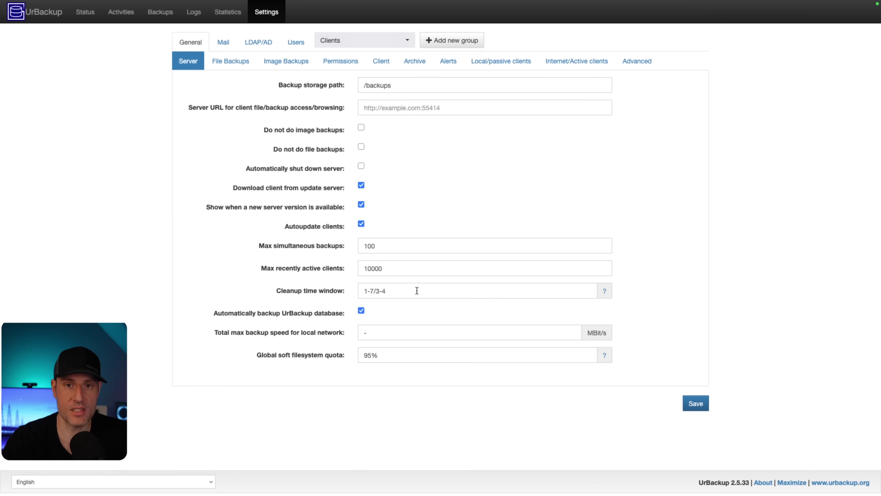
Cancel vm-docker's pending removal, then queue it for removal again.
click(84, 13)
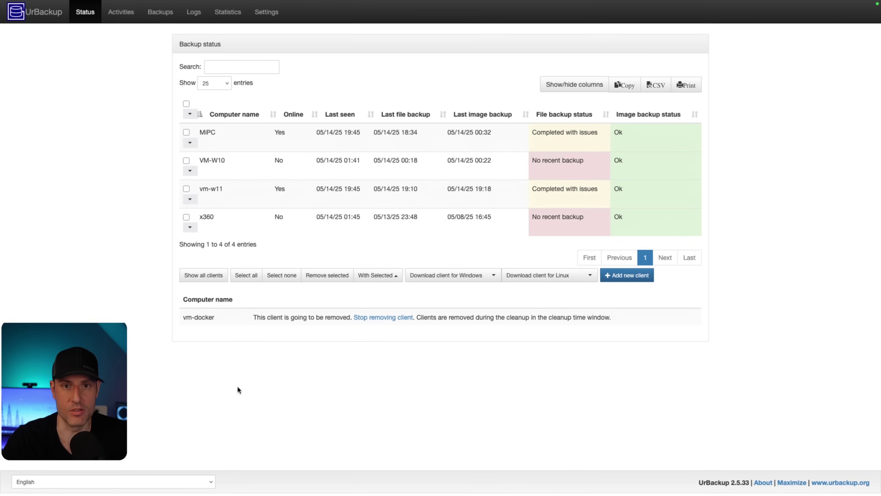
click(372, 321)
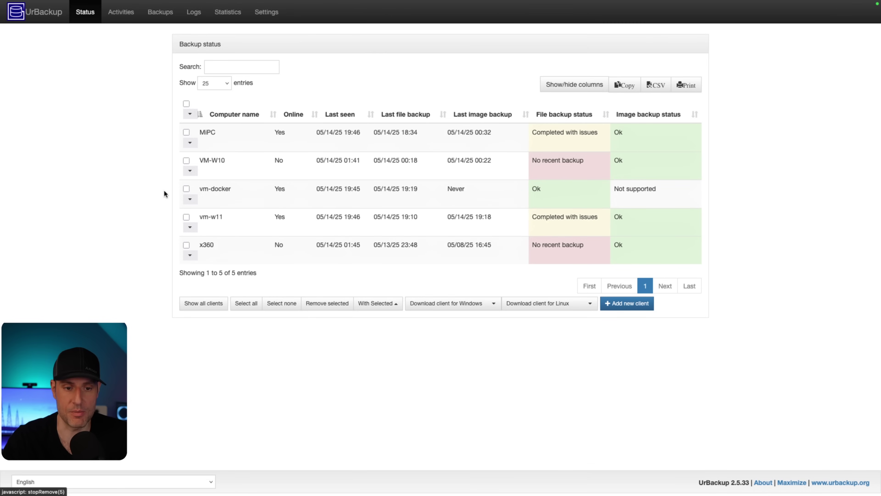
click(190, 199)
click(213, 261)
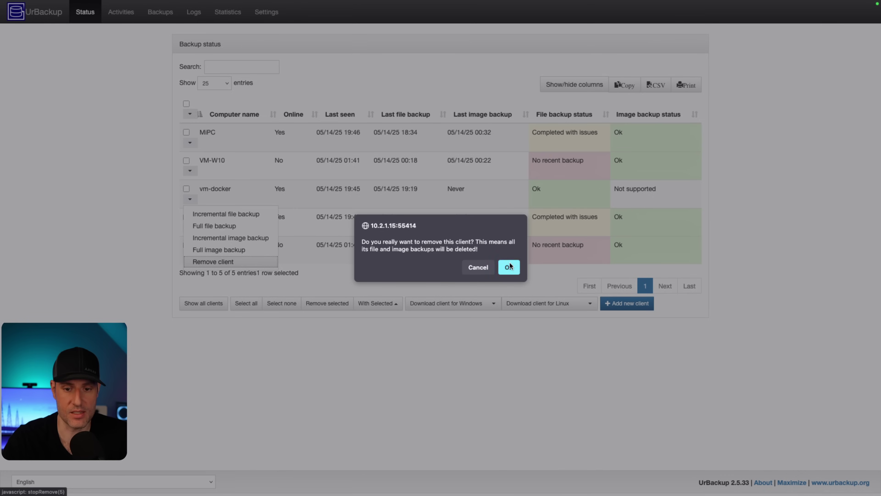
click(509, 267)
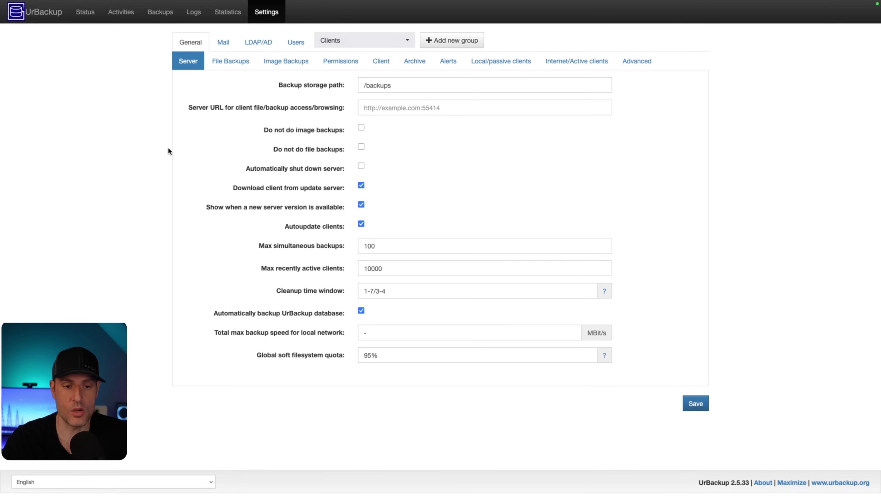
click(225, 67)
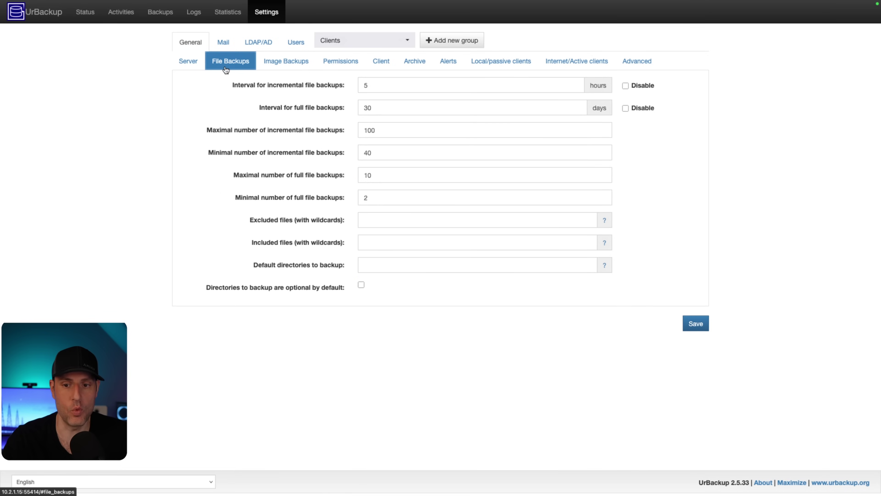
click(283, 68)
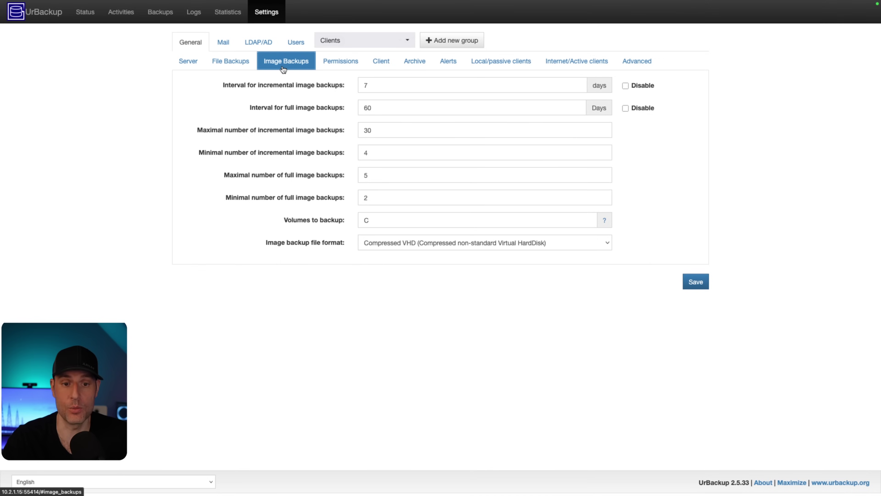
click(334, 66)
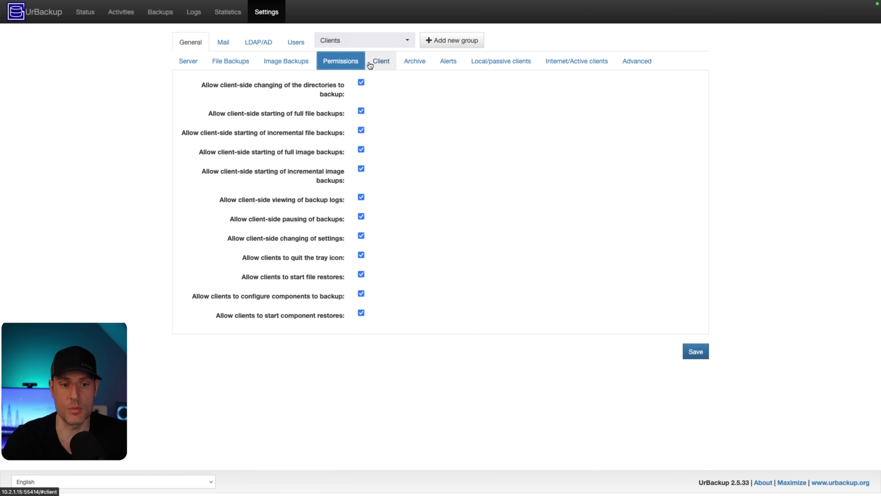
click(377, 65)
click(369, 45)
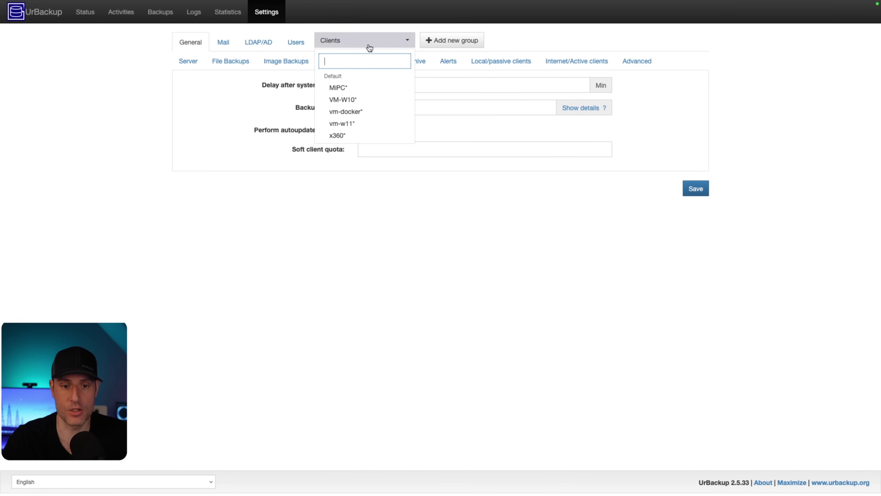
click(347, 112)
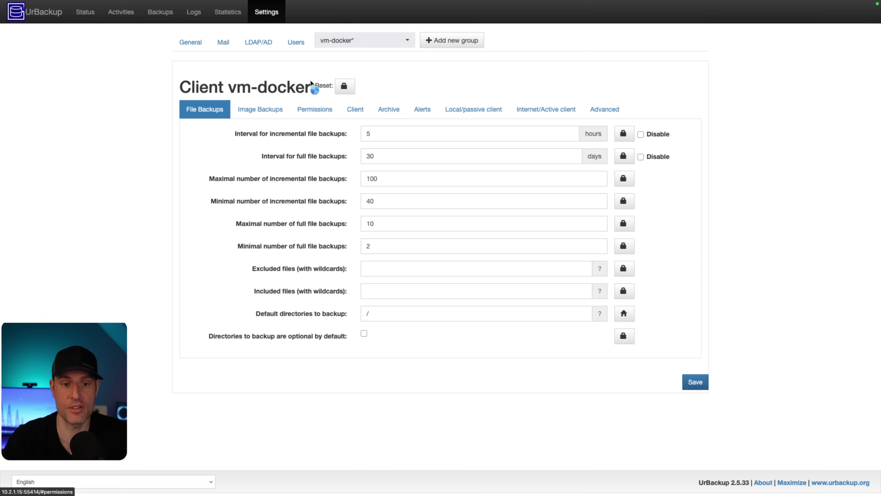
click(264, 16)
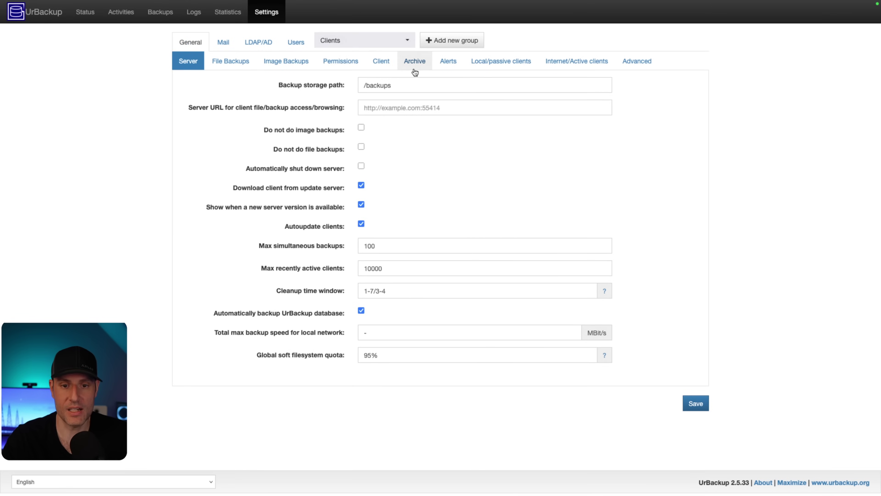